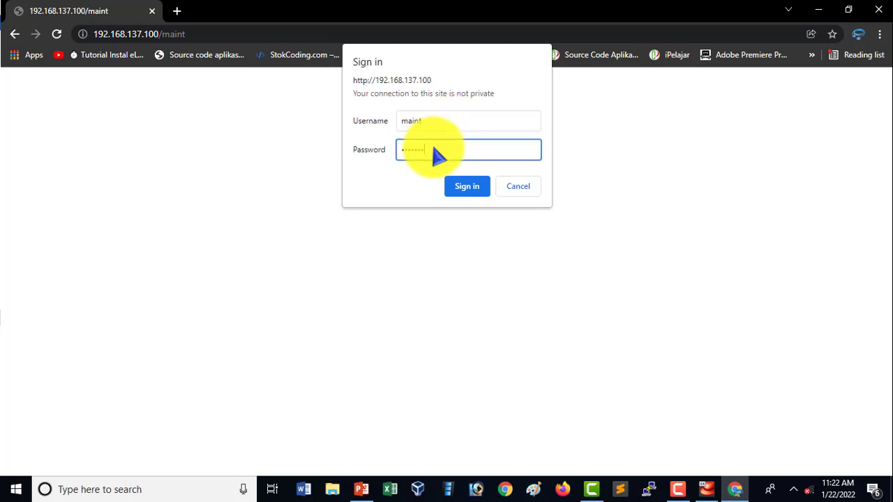
Sign in to the maint page on 192.168.137.100 with the credentials already filled in
click(466, 186)
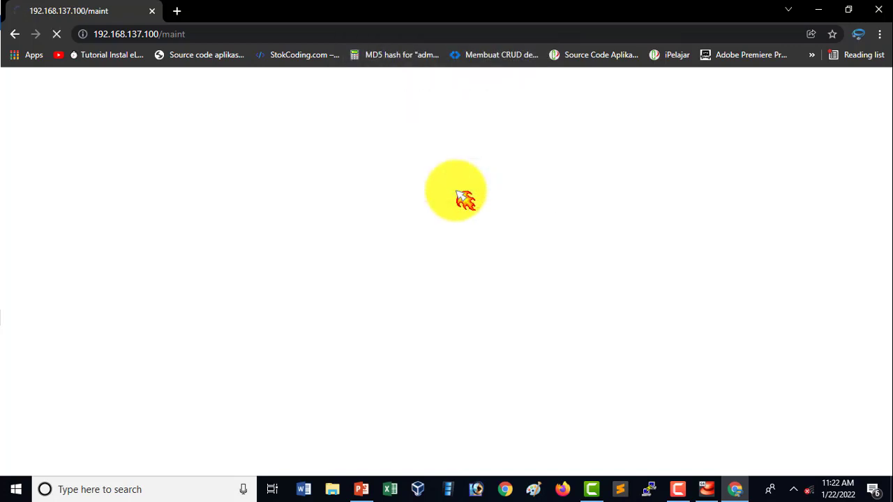
click(813, 249)
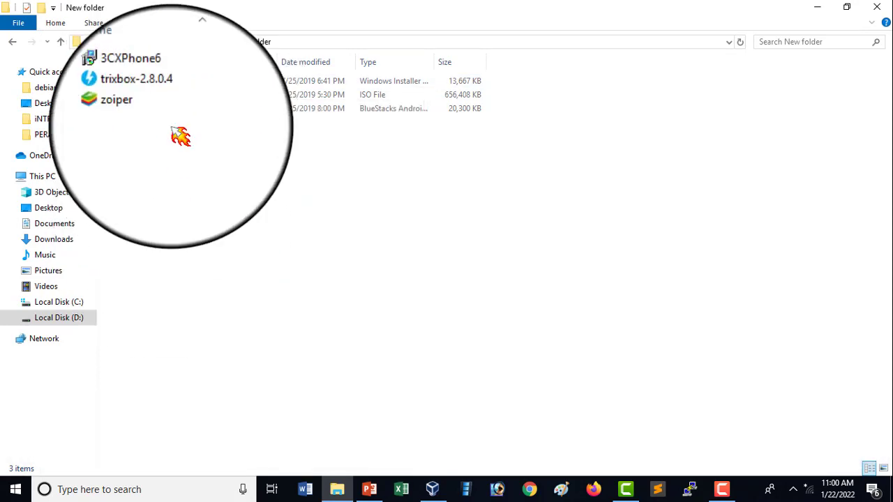
Review the 3CXPhone6, trixbox-2.8.0.4 and zoiper files in the VOIP folder and look at the VirtualBox manager
click(151, 111)
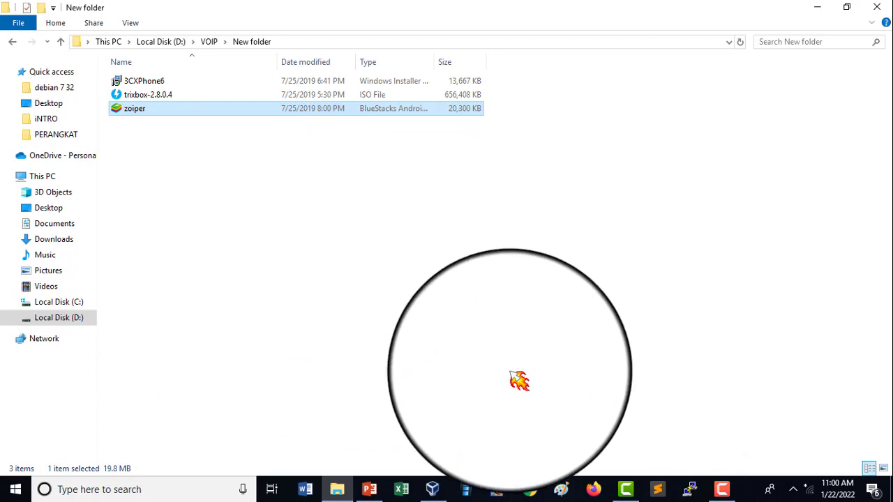
click(434, 489)
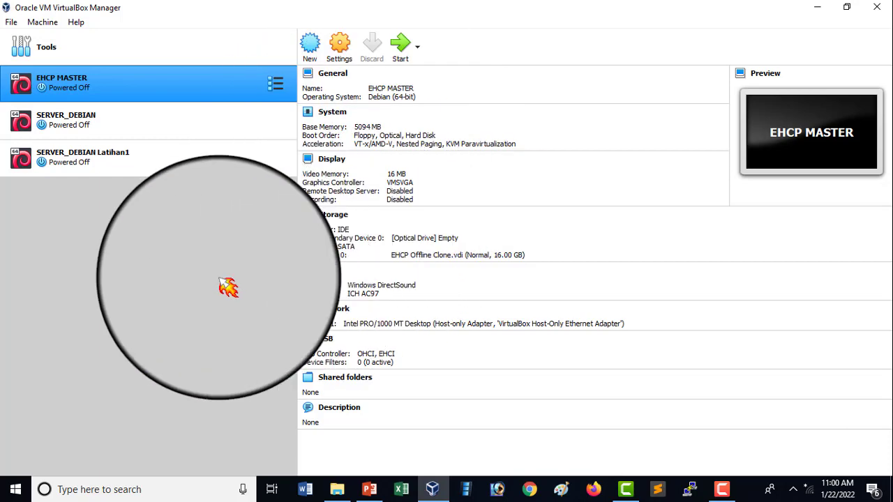
click(818, 8)
click(226, 223)
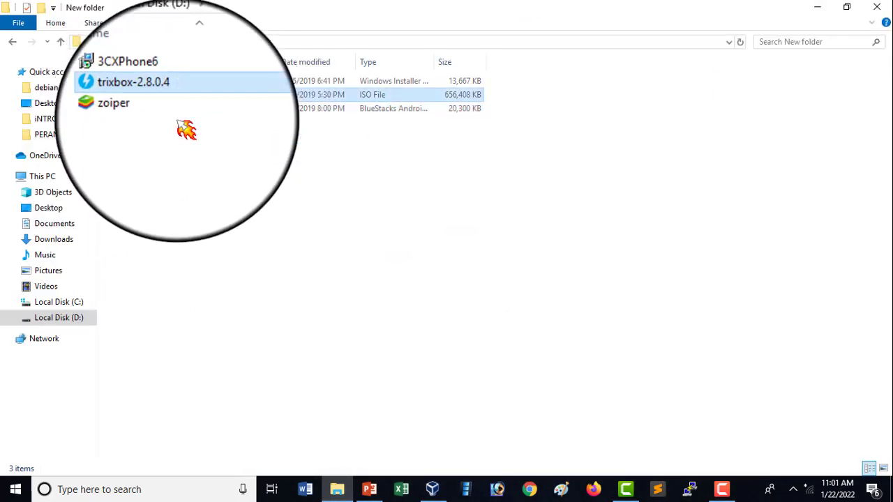
drag(175, 125, 190, 80)
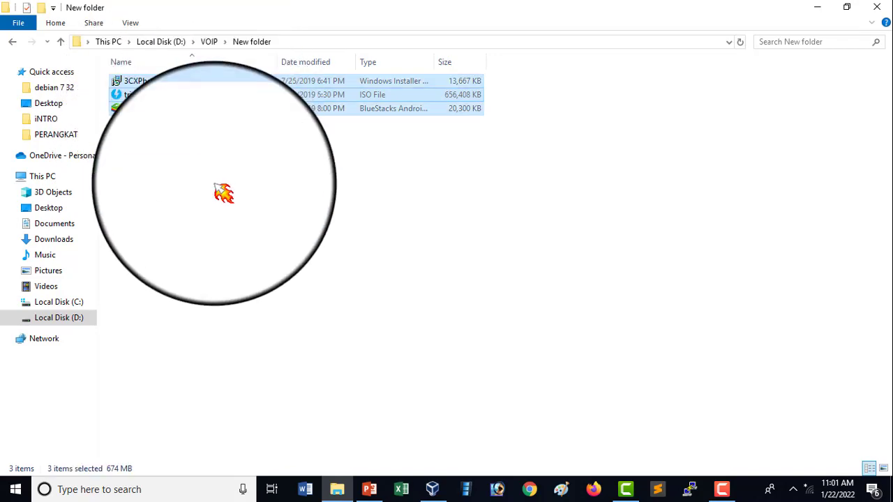
click(223, 194)
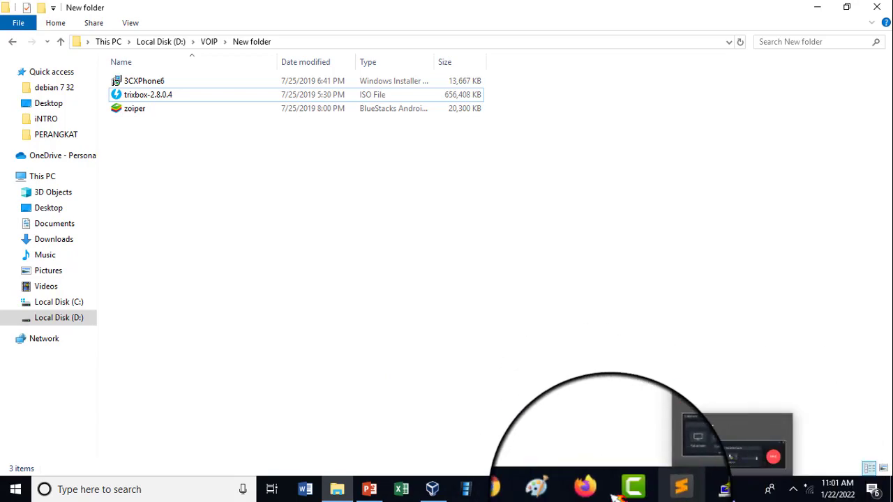
Switch to VirtualBox and begin a new virtual machine named Voip, with type Linux and version Red Hat (64-bit)
click(433, 489)
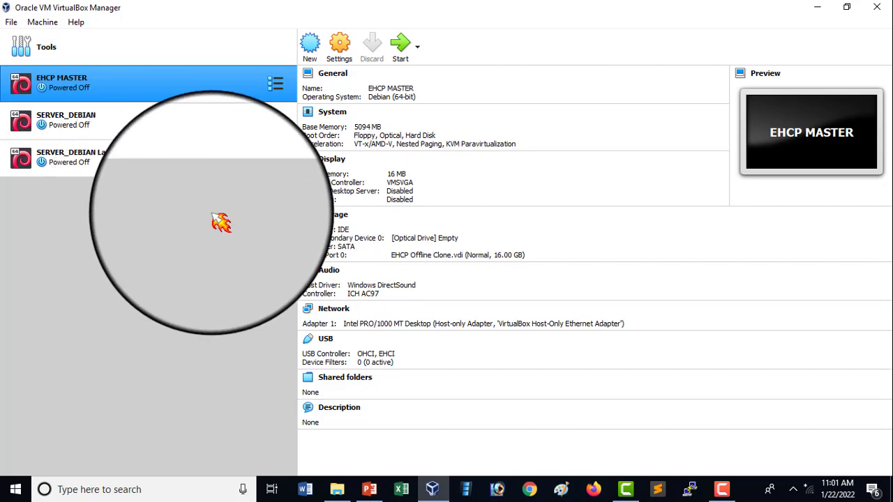
click(310, 50)
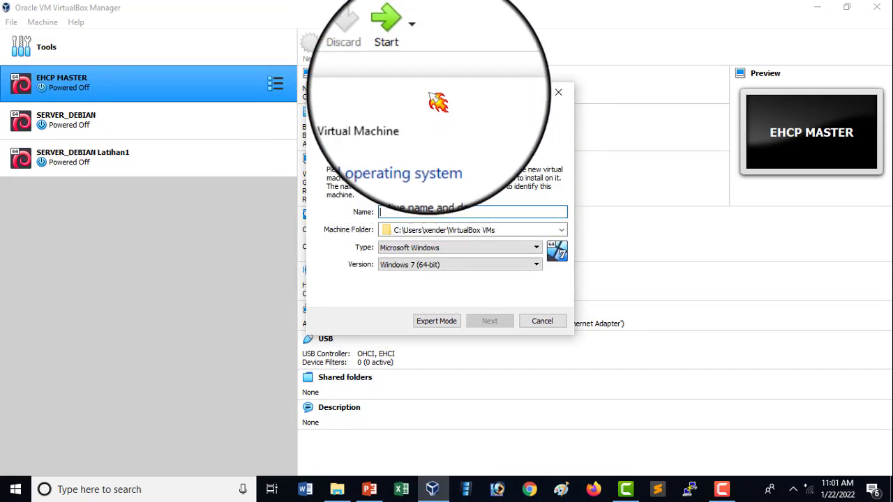
click(561, 95)
click(310, 48)
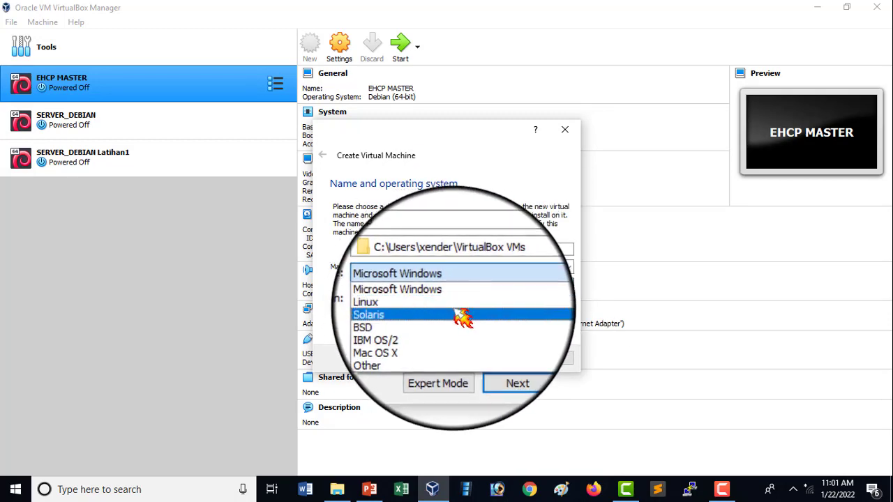
click(457, 308)
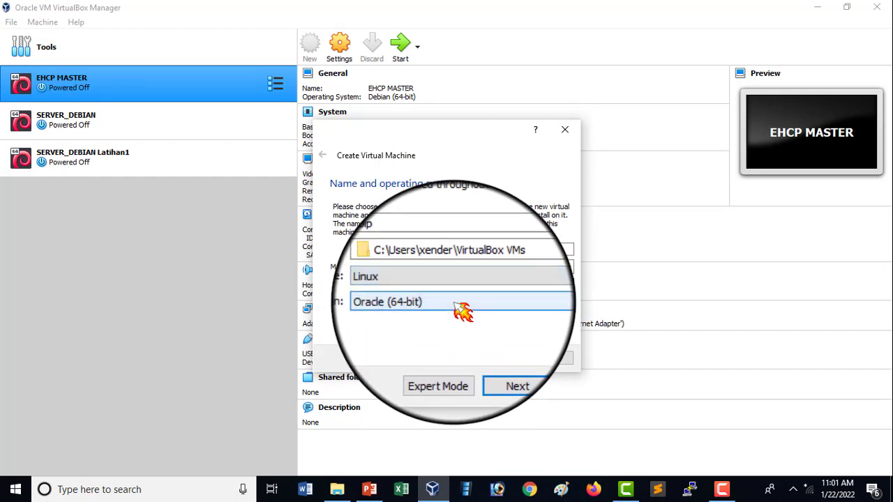
click(458, 307)
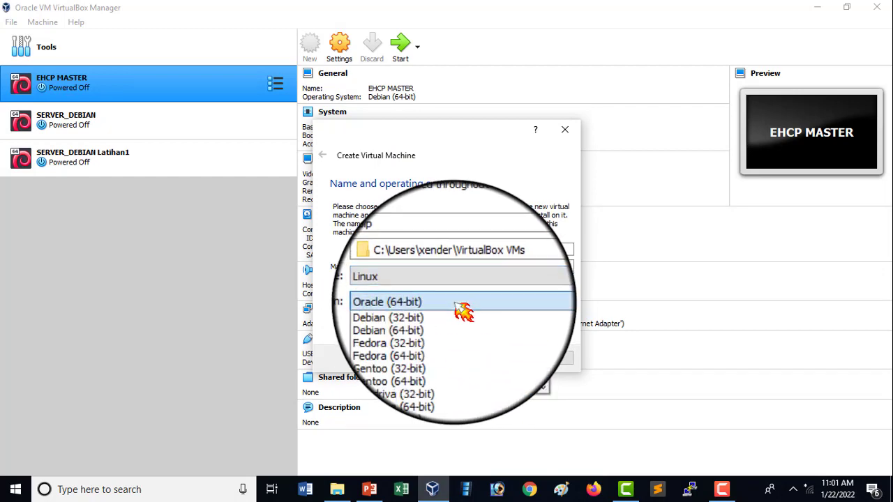
scroll(478, 349, down, 3)
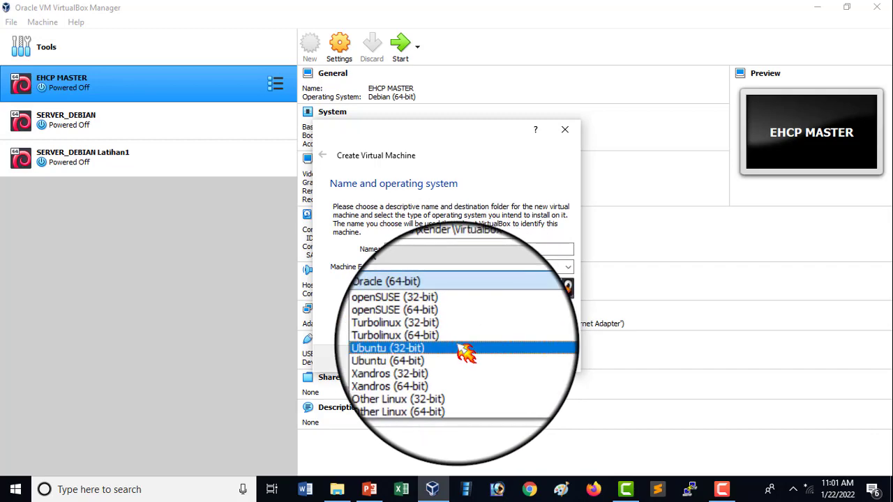
scroll(481, 349, up, 1)
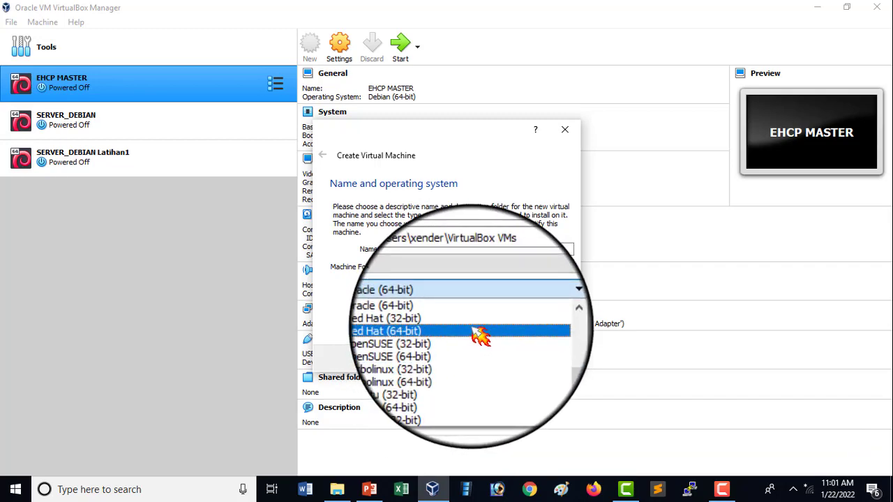
click(480, 334)
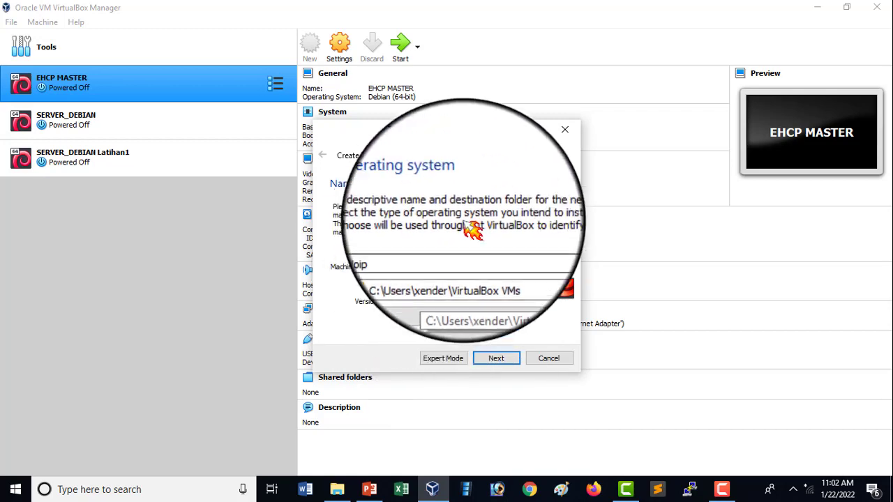
mouse_move(453, 139)
mouse_down()
mouse_move(437, 138)
mouse_move(455, 149)
mouse_up()
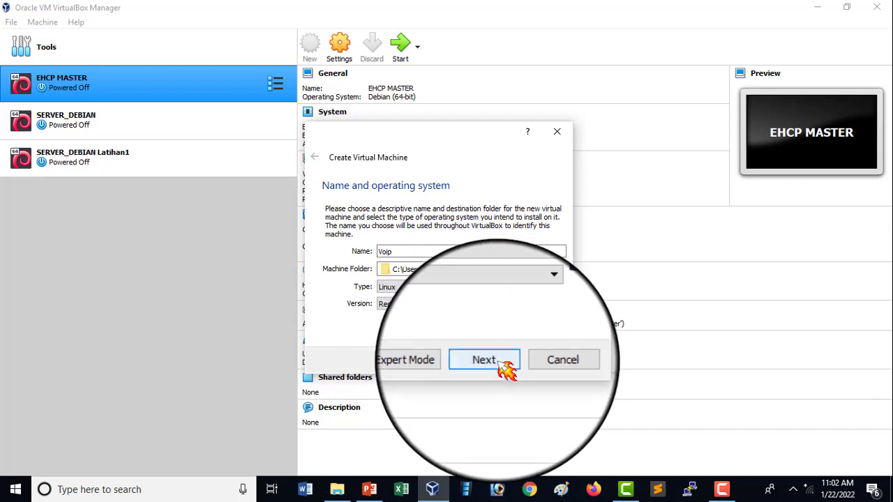
click(498, 361)
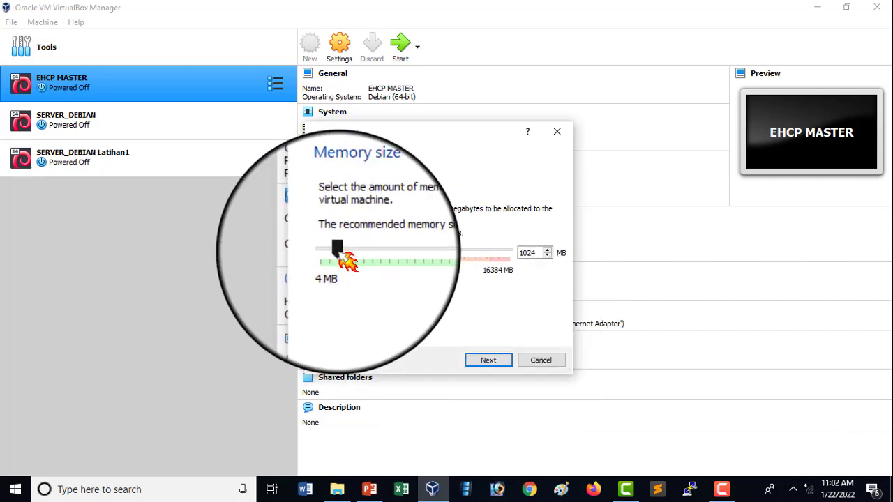
Set the new virtual machine's memory size to 4096 MB
drag(328, 253, 375, 253)
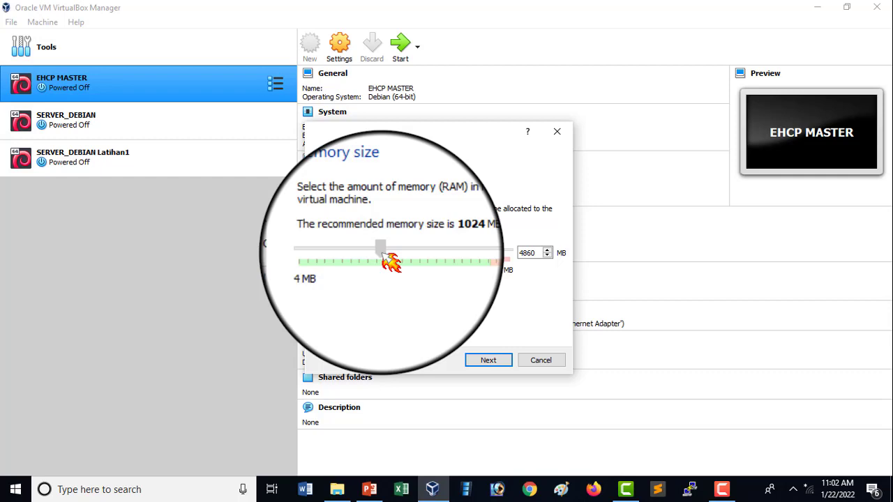
mouse_move(382, 253)
mouse_down()
mouse_move(455, 266)
mouse_move(373, 265)
mouse_up()
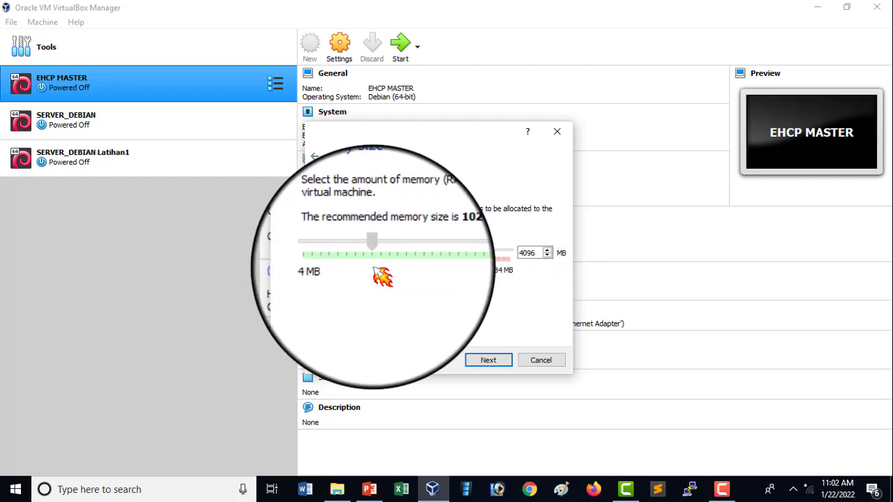
click(481, 360)
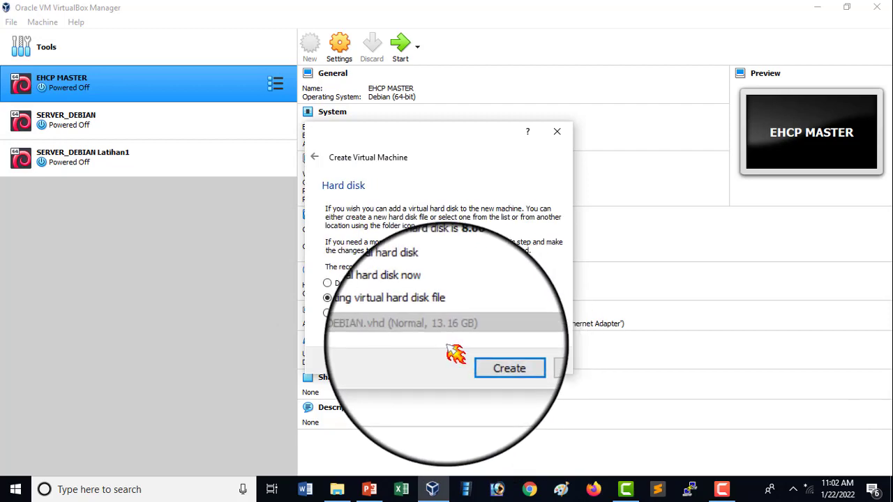
Create a dynamically allocated 8.00 GB virtual hard disk, Voip.vdi, for the new machine
click(504, 368)
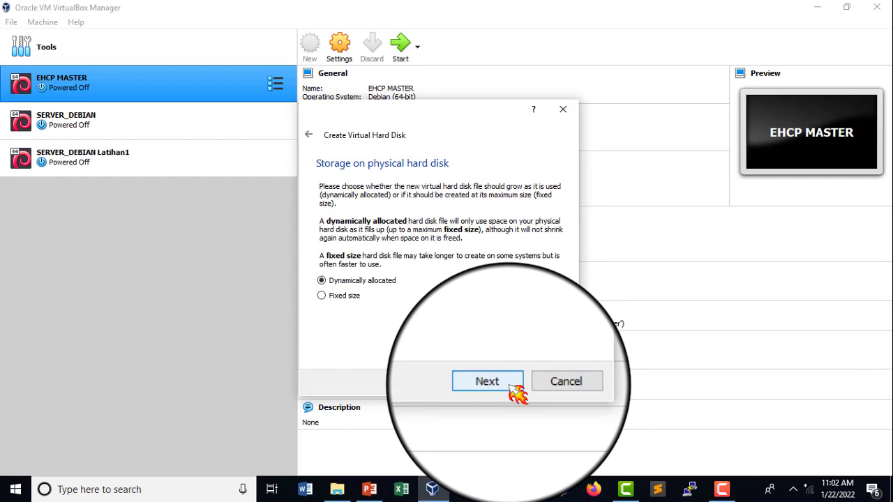
click(513, 388)
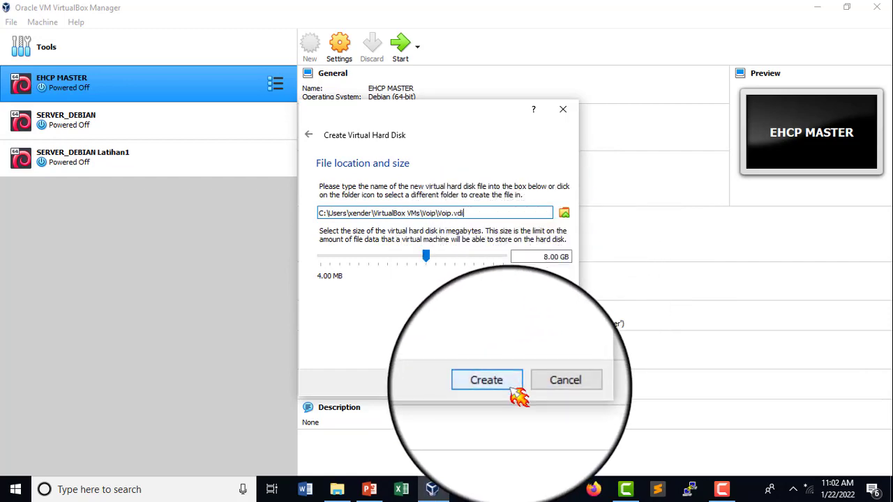
click(486, 380)
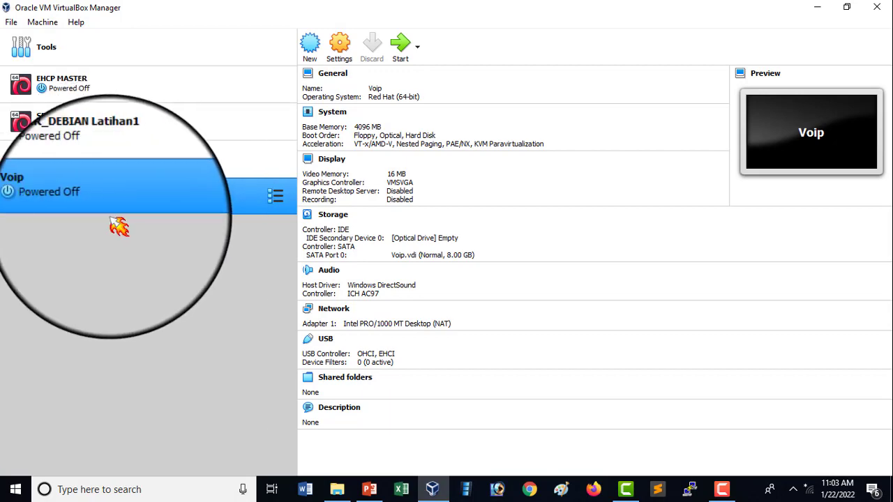
click(356, 61)
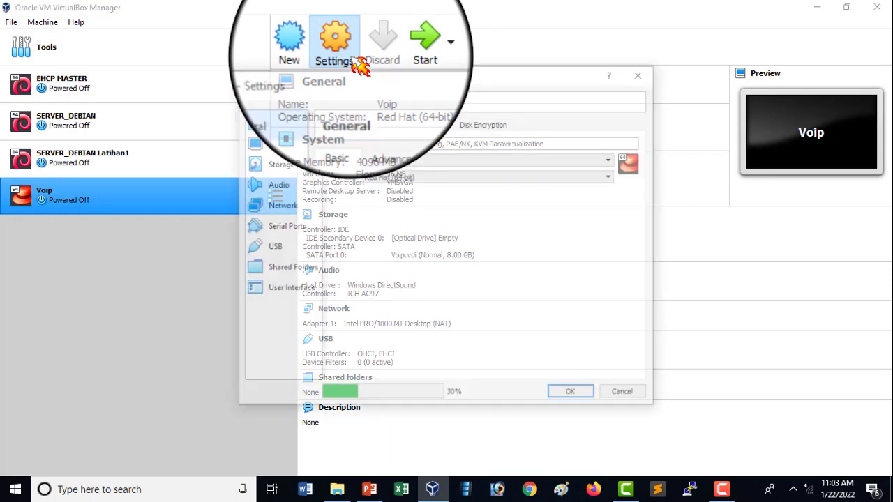
drag(370, 113, 342, 129)
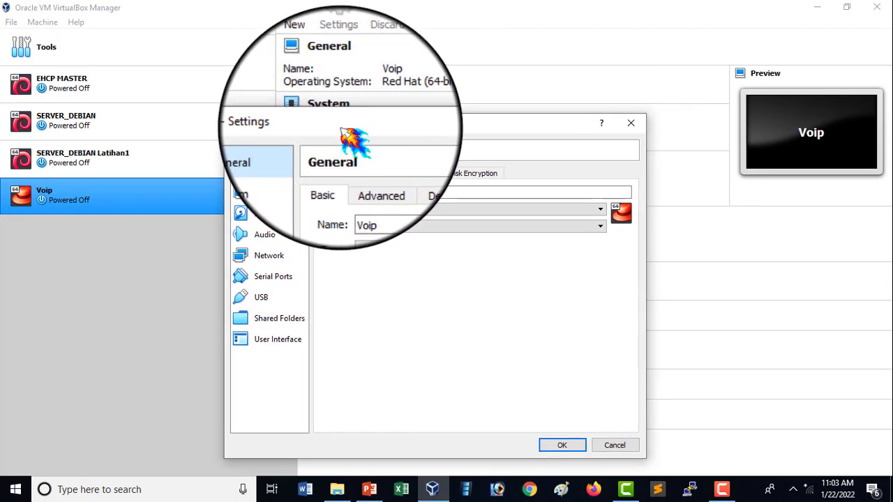
click(631, 123)
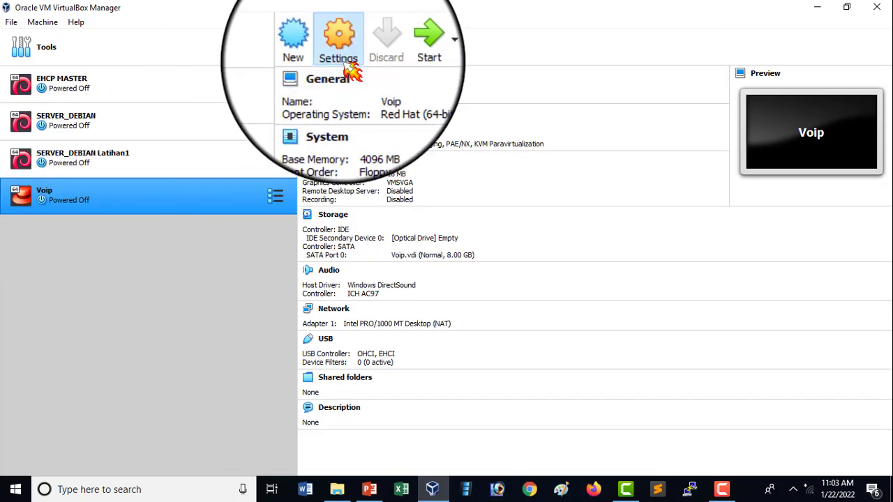
Attach network Adapter 1 of the Voip machine to the Host-only Adapter and save its settings
click(341, 52)
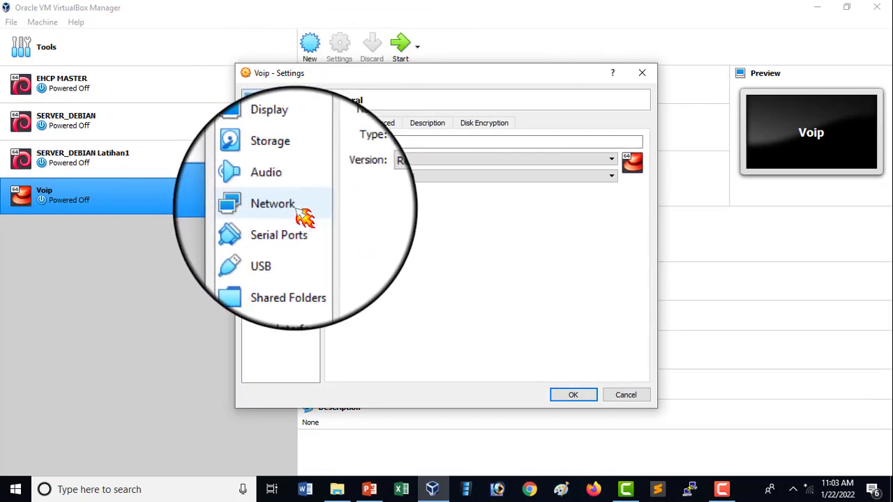
click(295, 208)
click(462, 159)
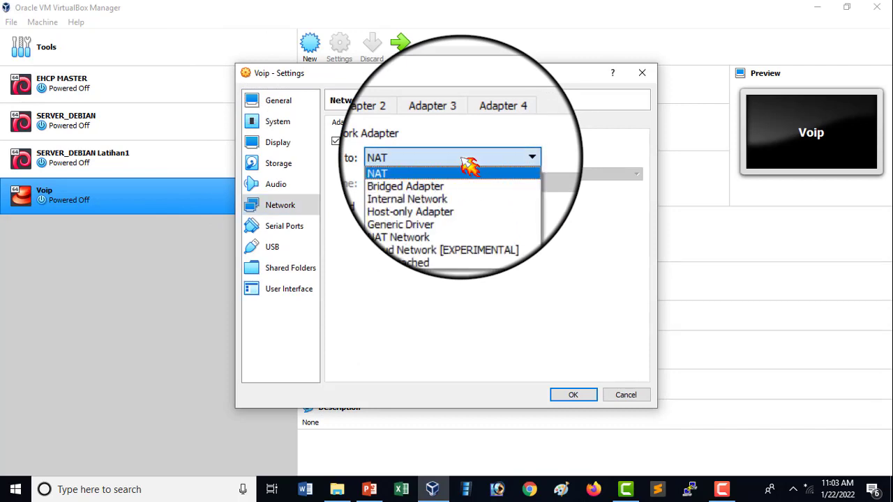
click(458, 196)
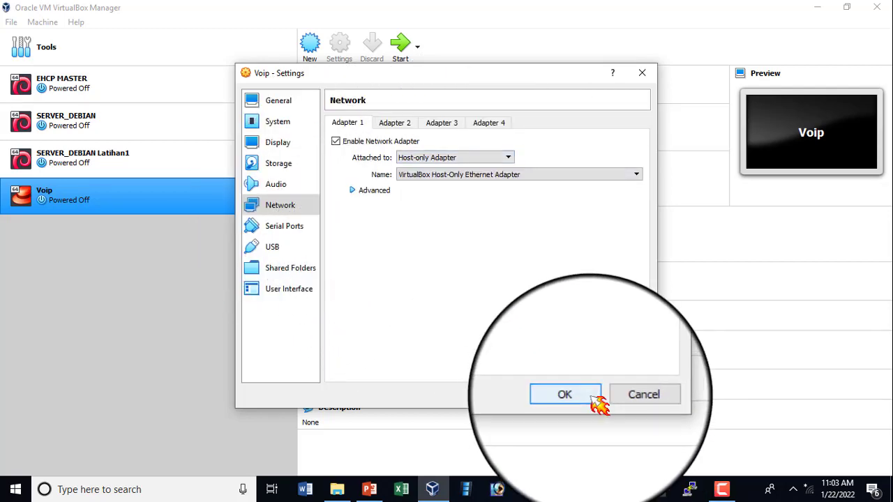
click(564, 395)
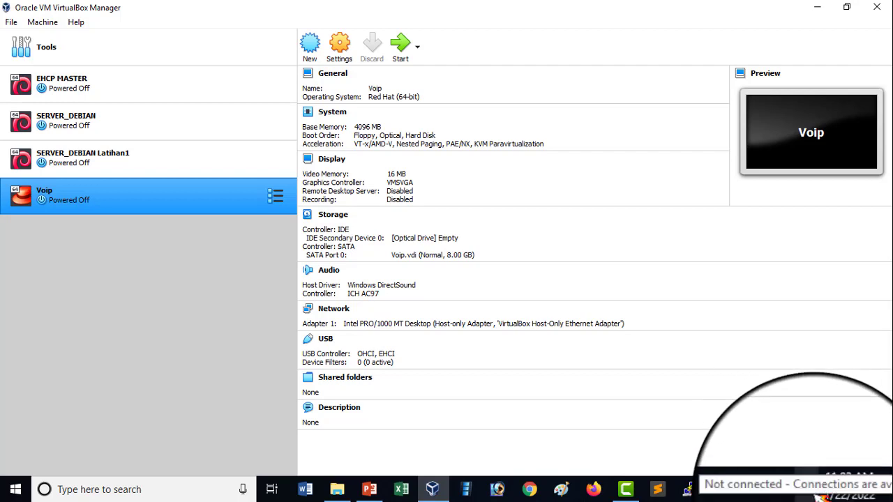
Open the IPv4 properties of the VirtualBox Host-Only Network adapter in the Windows network connections
right_click(818, 497)
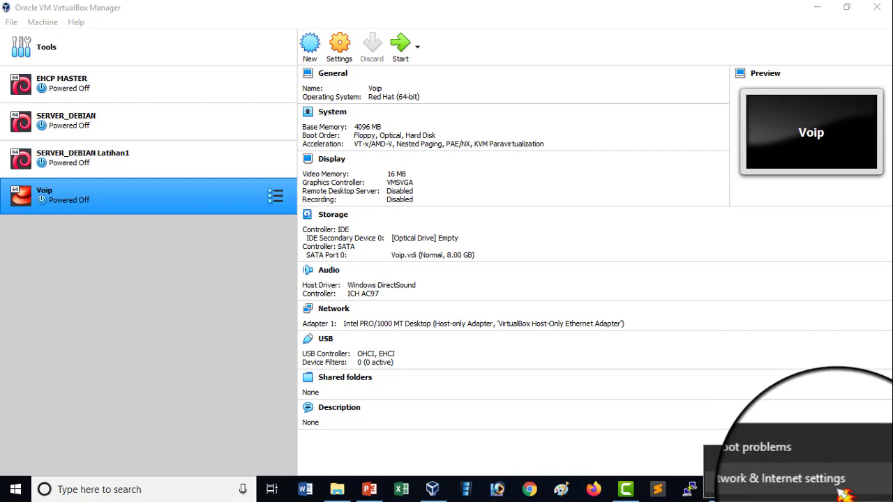
click(844, 490)
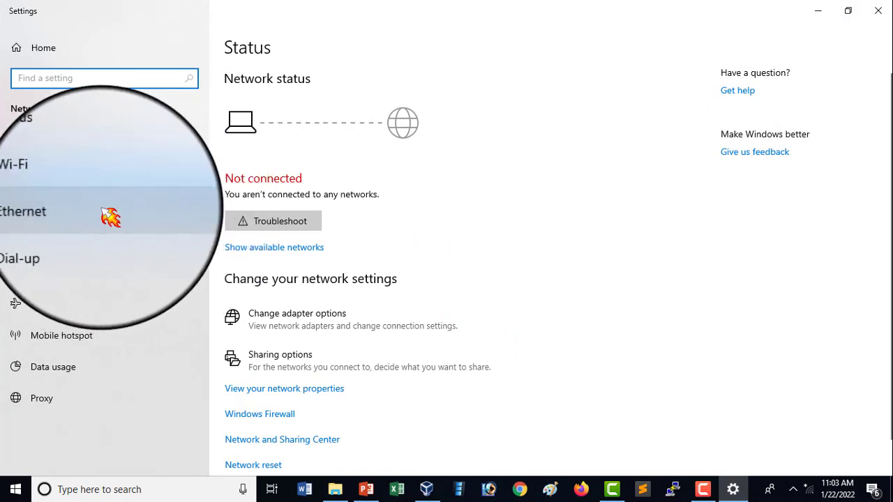
click(80, 218)
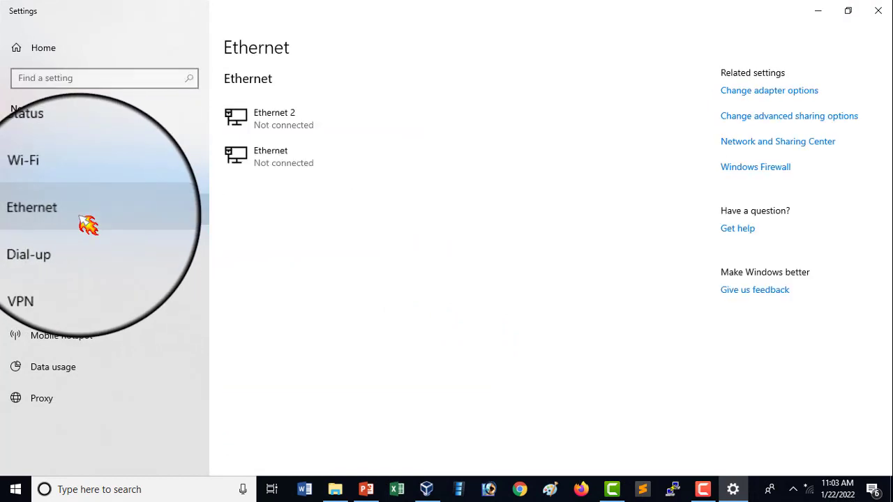
click(818, 91)
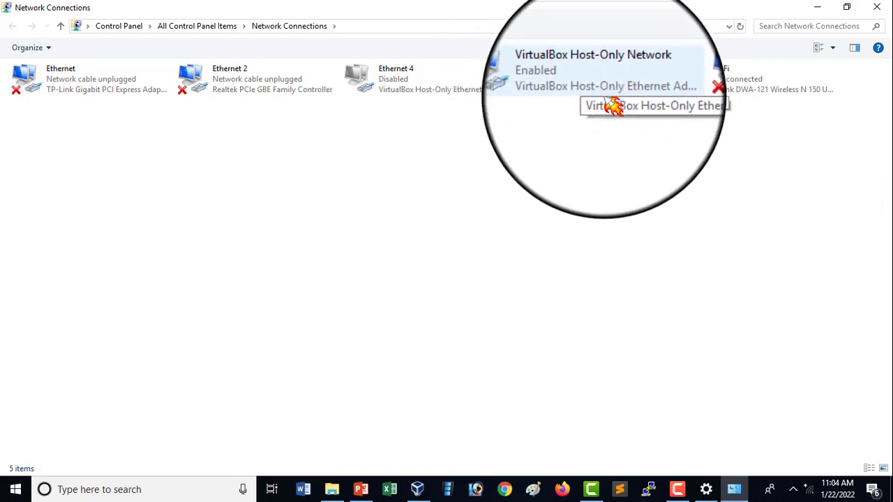
double_click(609, 90)
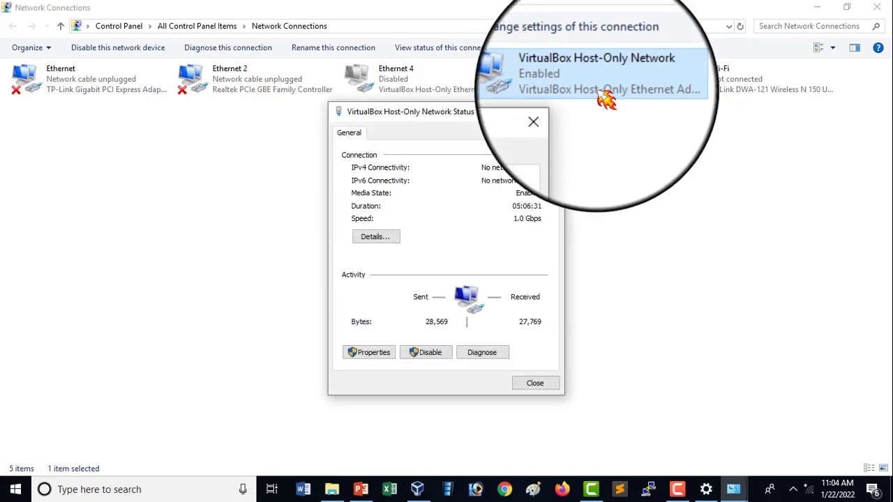
click(380, 354)
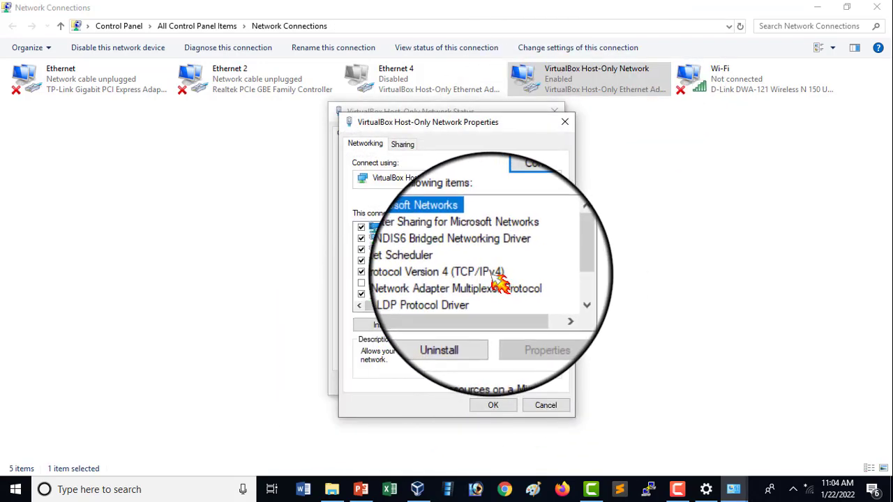
double_click(500, 273)
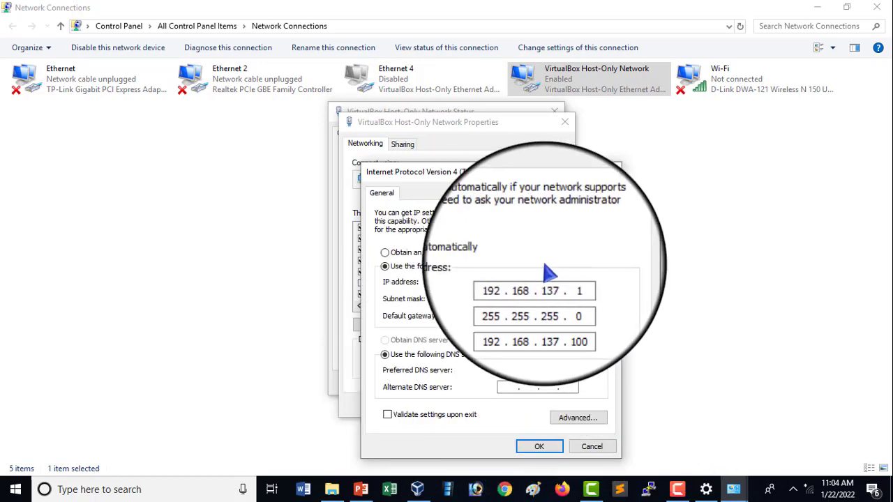
Check the host-only adapter's IP address, subnet mask, default gateway and DNS server, and accept the IPv4 settings
click(572, 300)
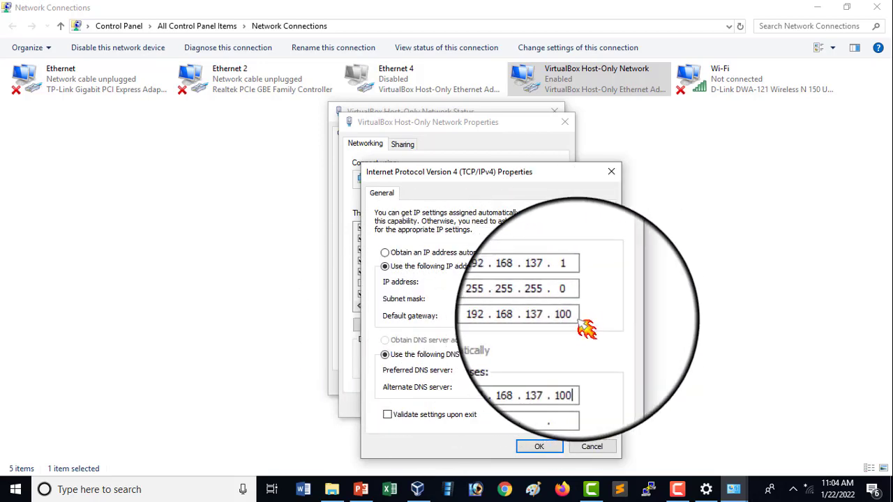
drag(576, 320, 492, 318)
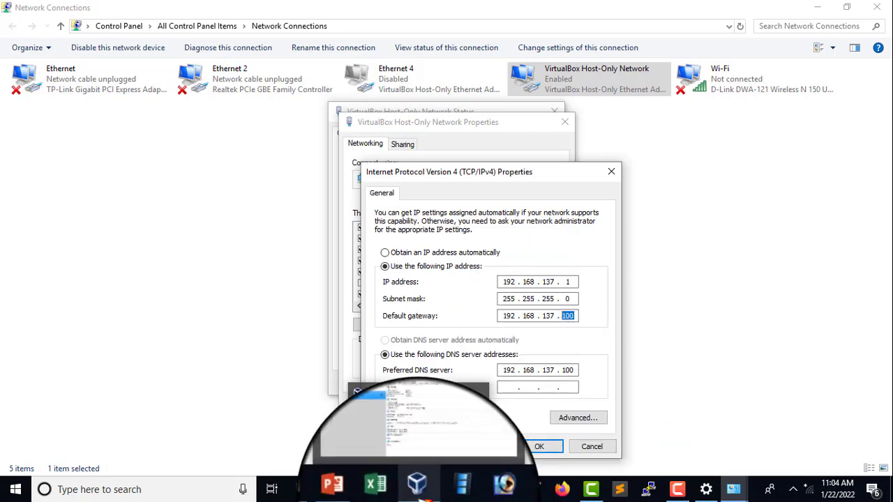
click(418, 422)
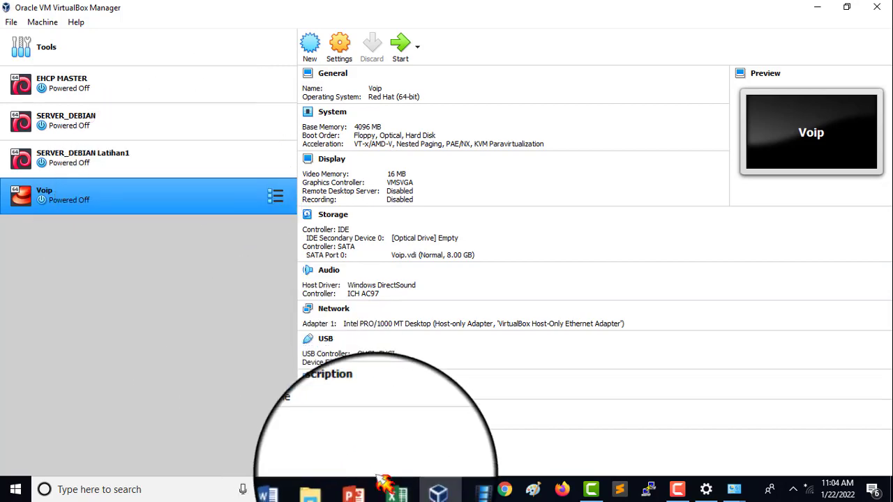
mouse_move(734, 490)
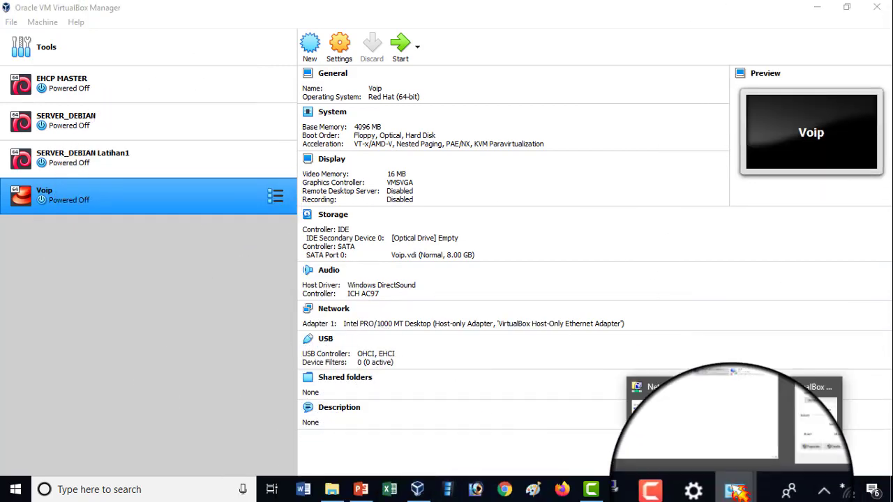
click(816, 418)
click(528, 447)
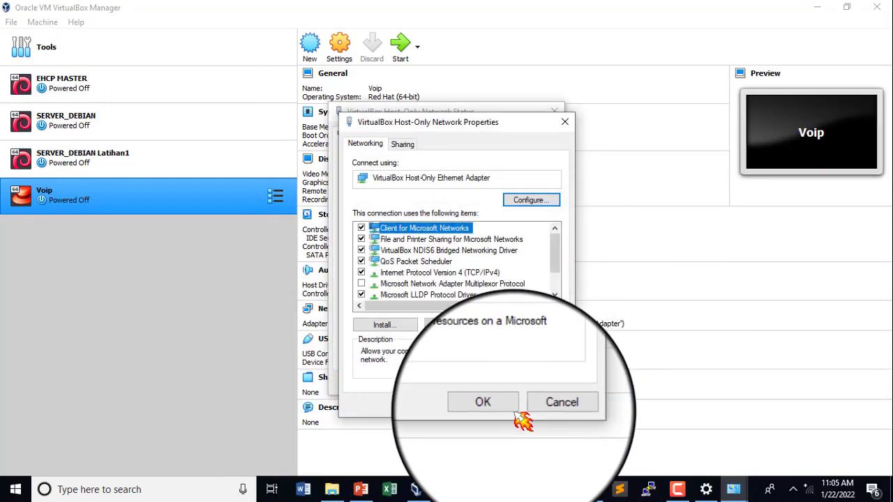
Close the host-only adapter's properties and status, the Network Connections window and Windows Settings, leaving VirtualBox in front
click(513, 410)
click(543, 384)
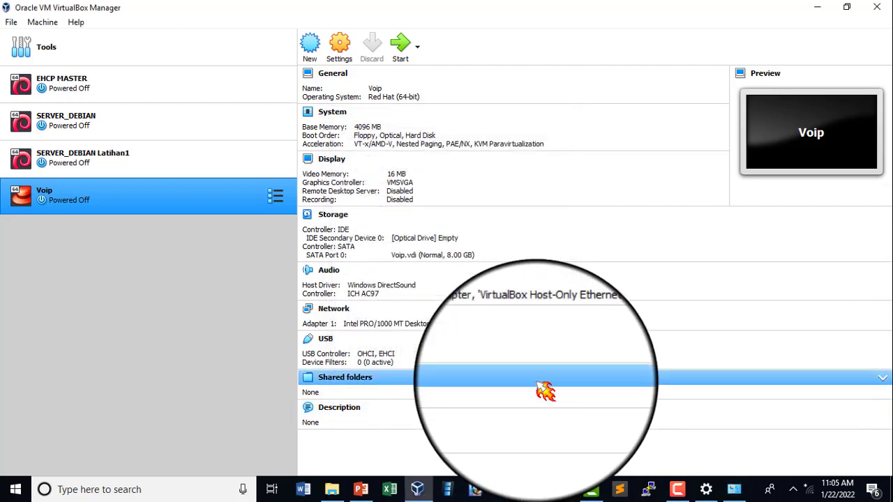
click(735, 490)
click(878, 5)
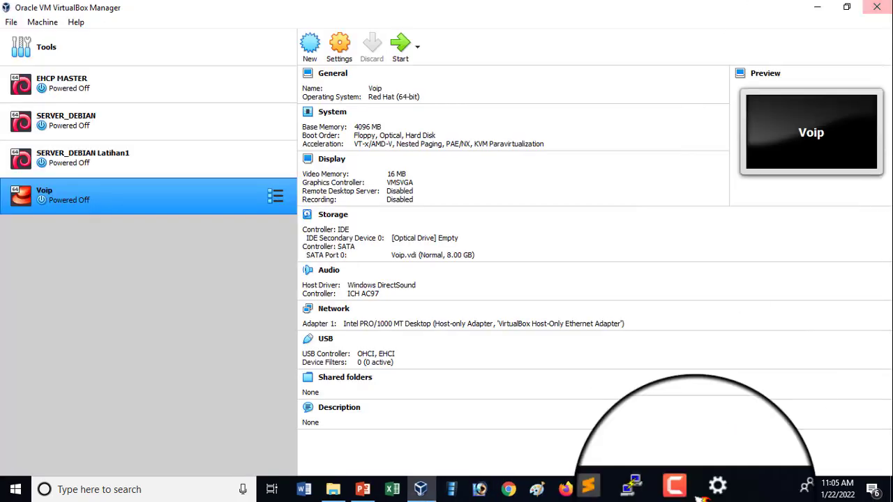
click(733, 490)
click(877, 6)
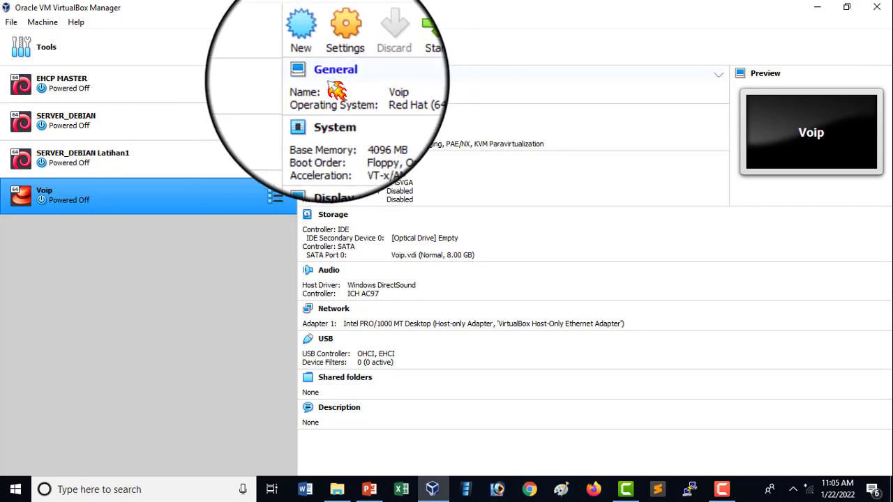
Load trixbox-2.8.0.4.iso from D:\VOIP\New folder into the Voip machine's empty IDE optical drive and save the settings
click(352, 68)
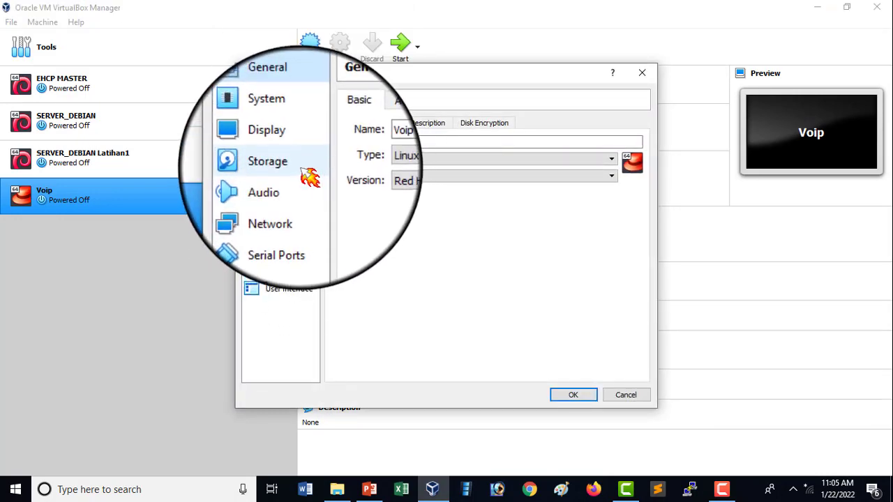
click(307, 175)
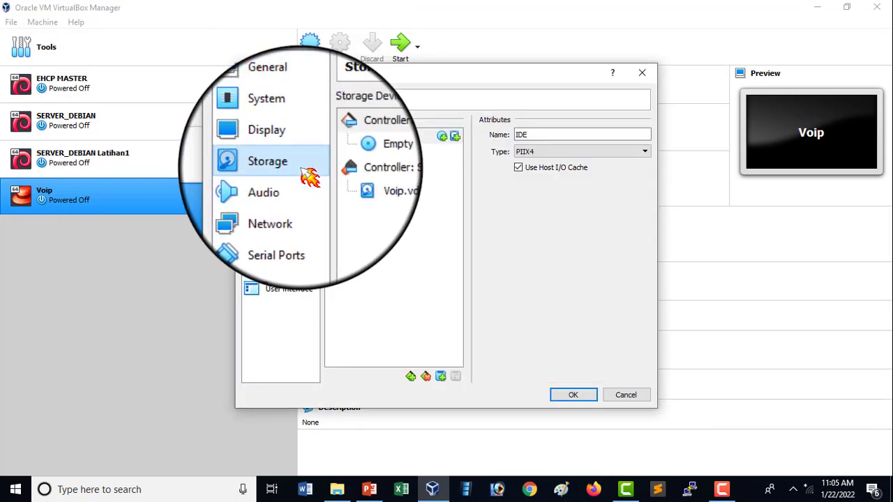
click(411, 155)
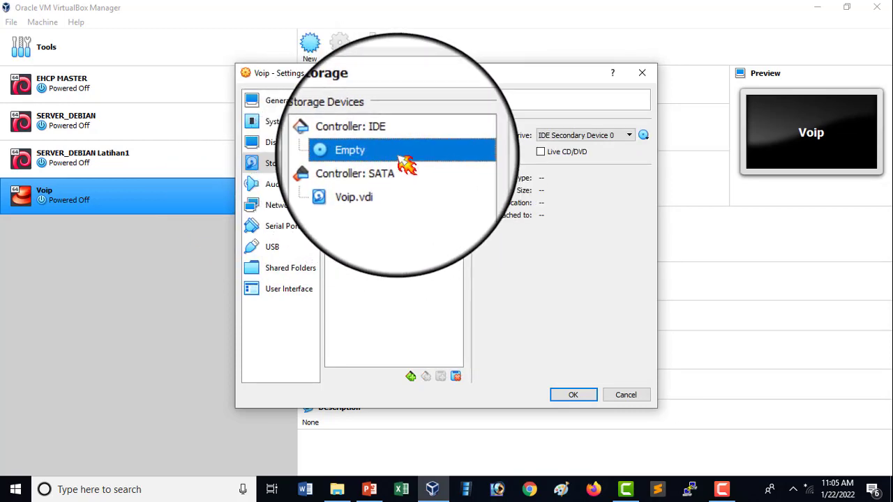
click(643, 134)
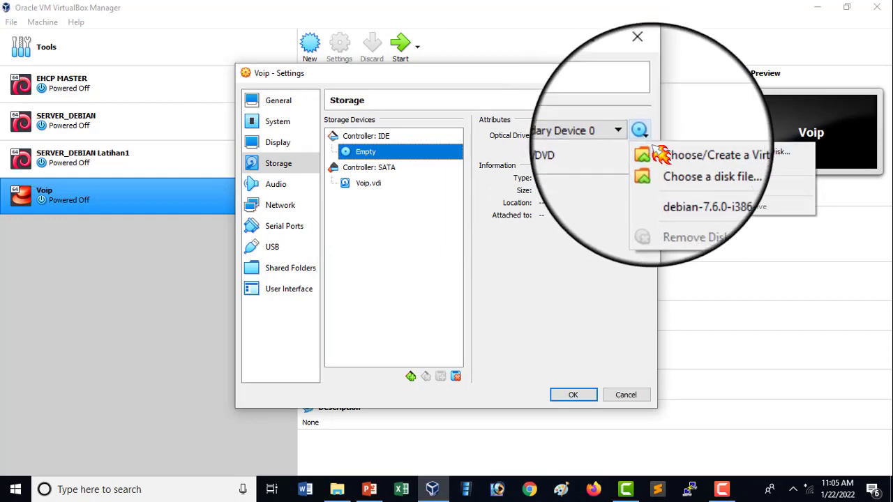
click(734, 176)
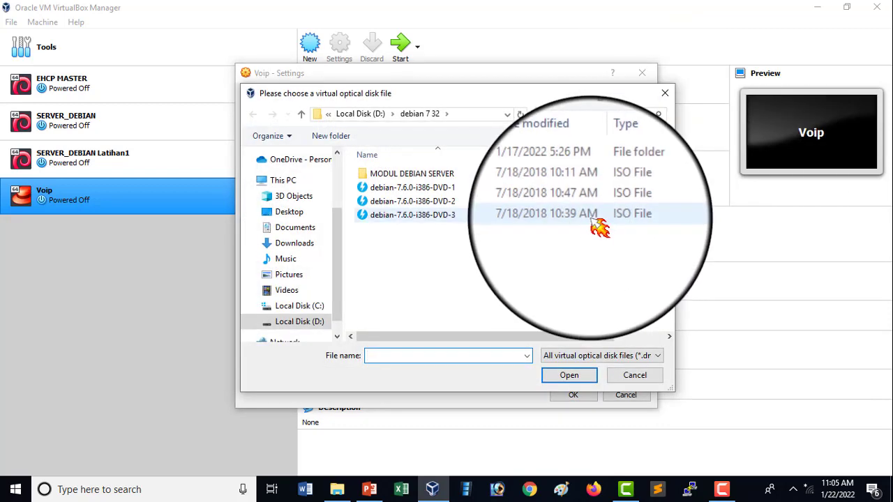
click(307, 321)
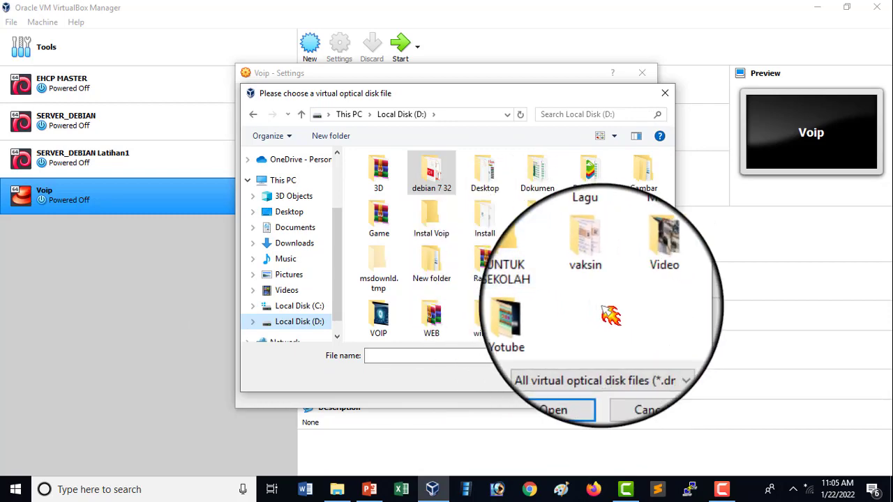
double_click(379, 321)
double_click(402, 176)
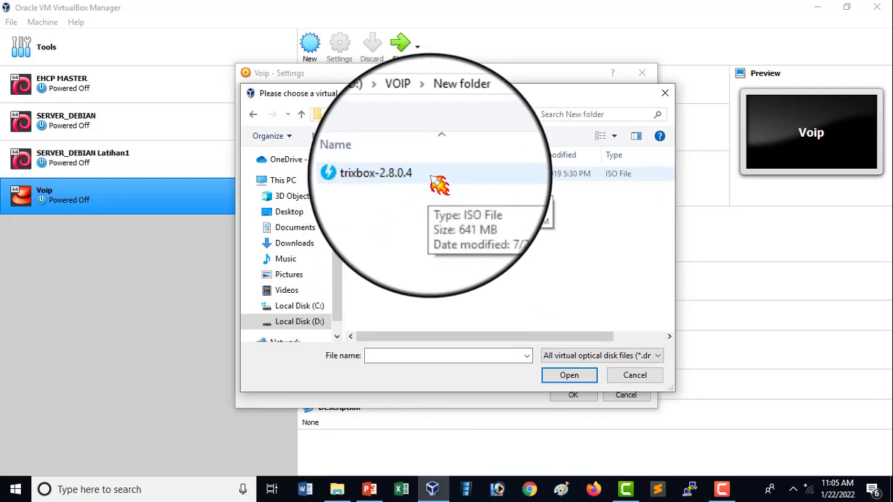
double_click(433, 179)
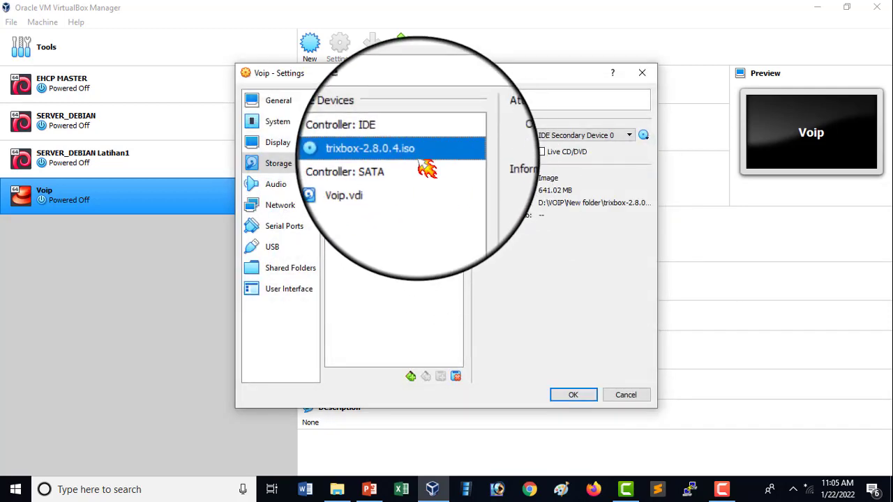
click(573, 394)
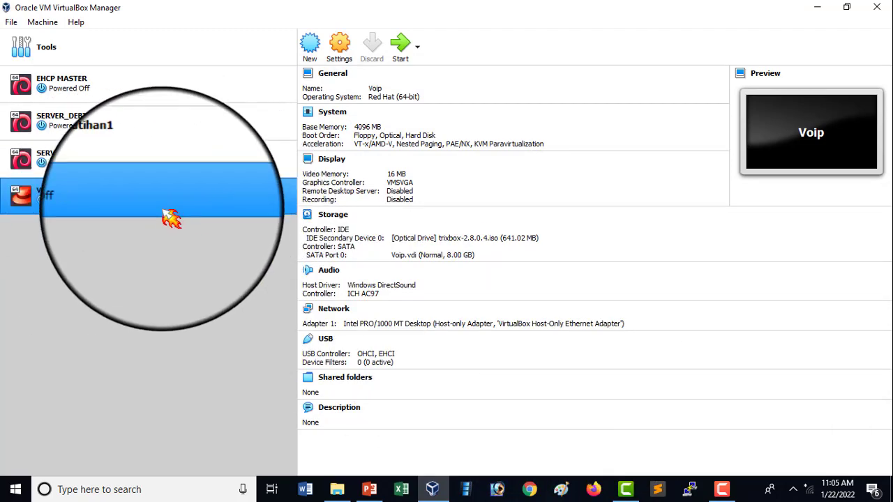
Start the Voip machine in a maximized window and begin the trixbox CE installation from the boot prompt
click(403, 45)
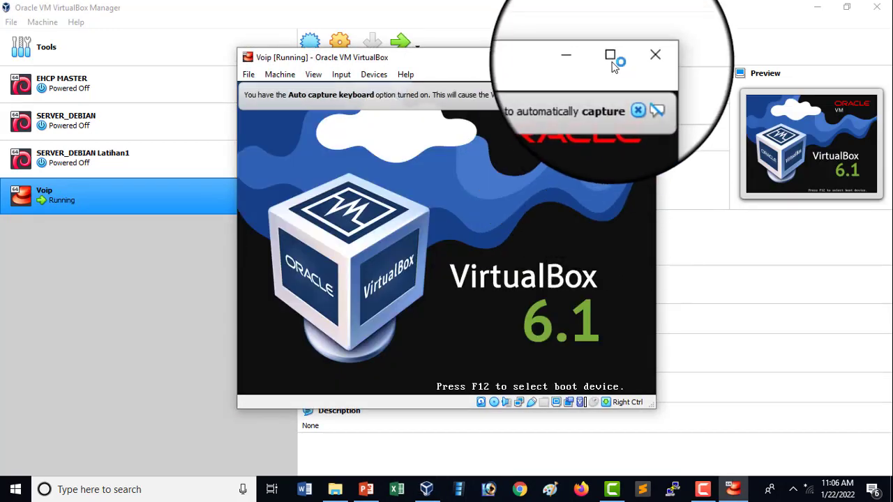
click(612, 59)
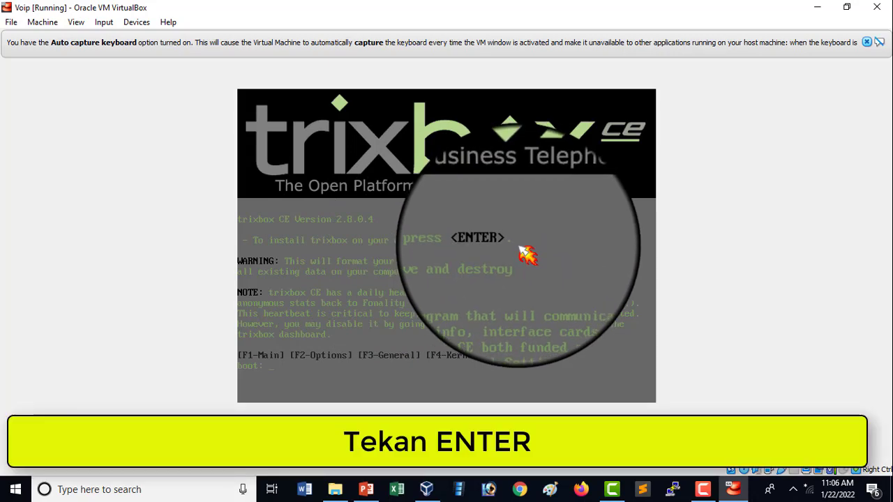
key(Return)
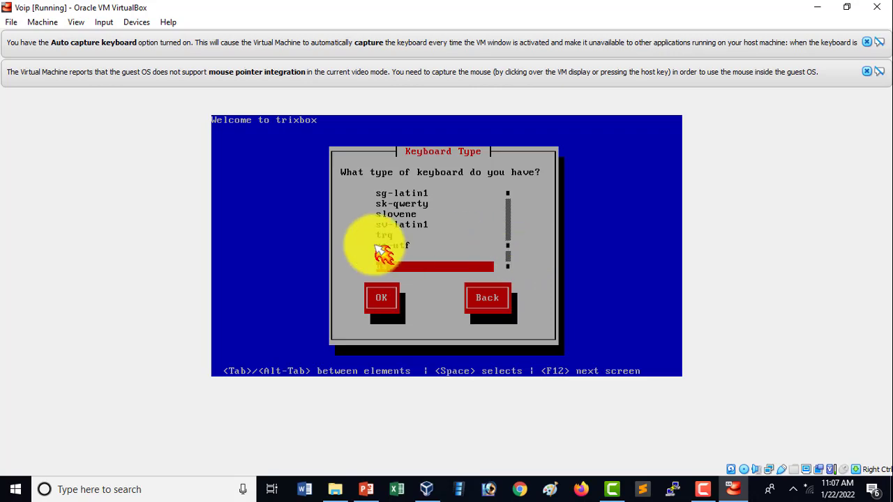
Accept us as the keyboard type in the trixbox installer, declining mouse capture
click(391, 309)
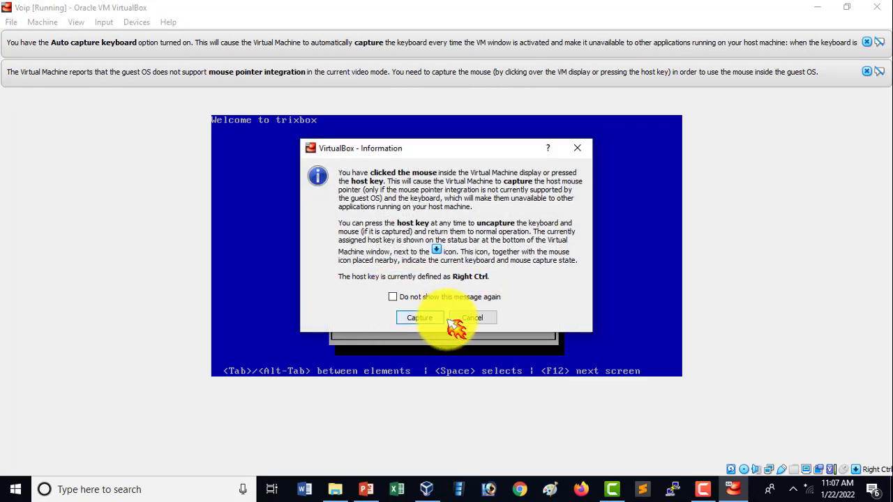
click(470, 319)
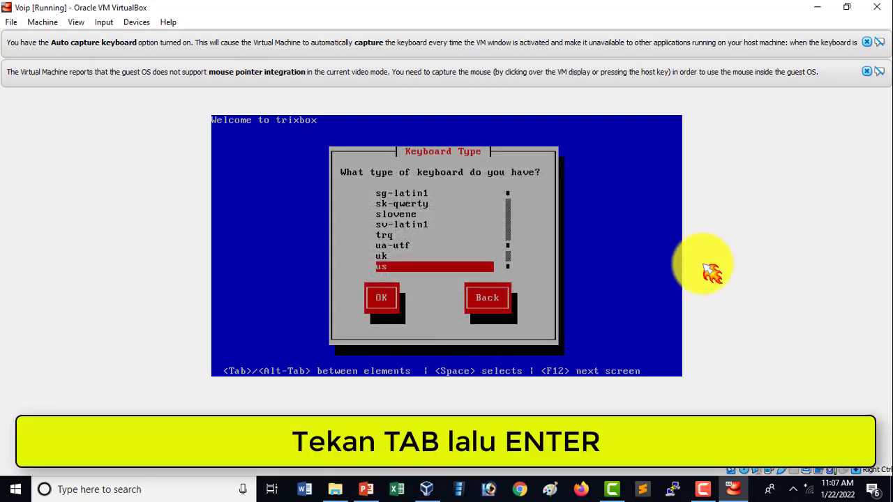
key(Tab)
key(Return)
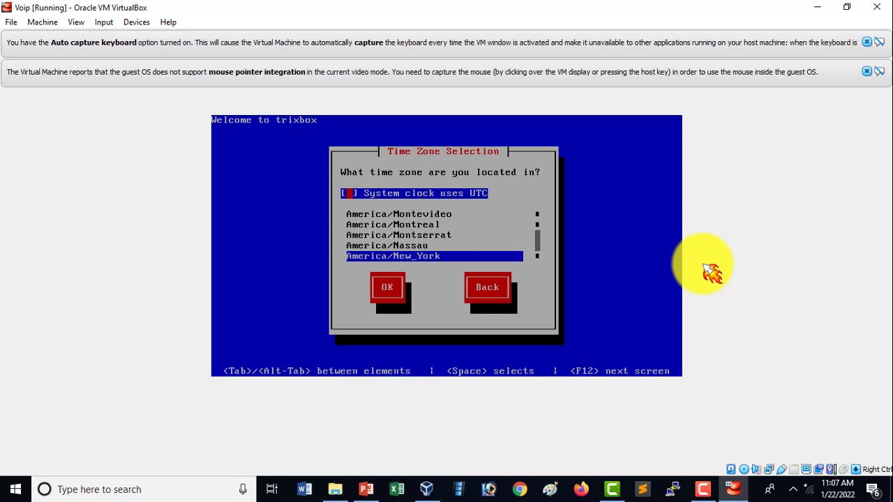
Choose America/New_York as the time zone in the trixbox installer and continue, declining mouse capture
click(620, 264)
click(434, 319)
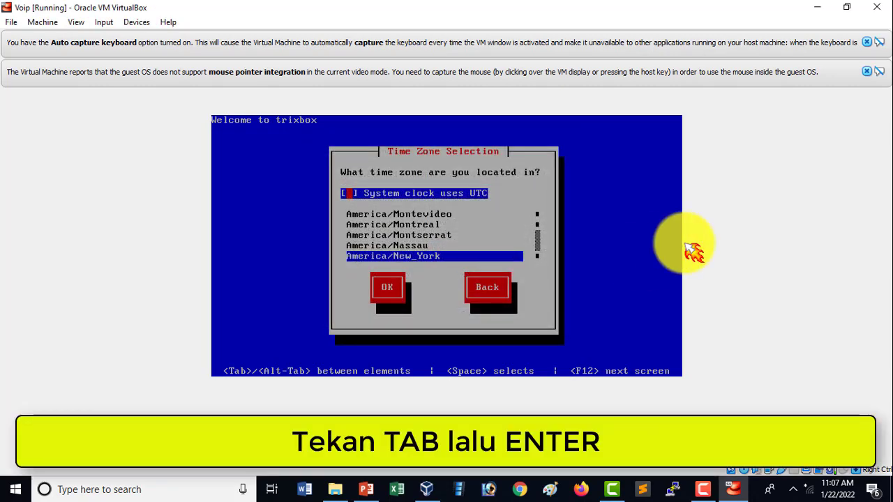
key(Tab)
key(Up)
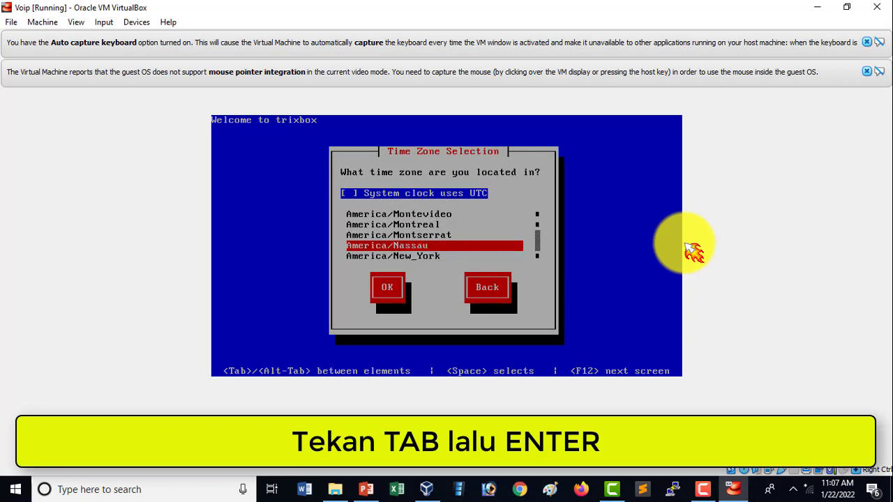
key(Down)
key(Up)
key(Down)
key(Down)
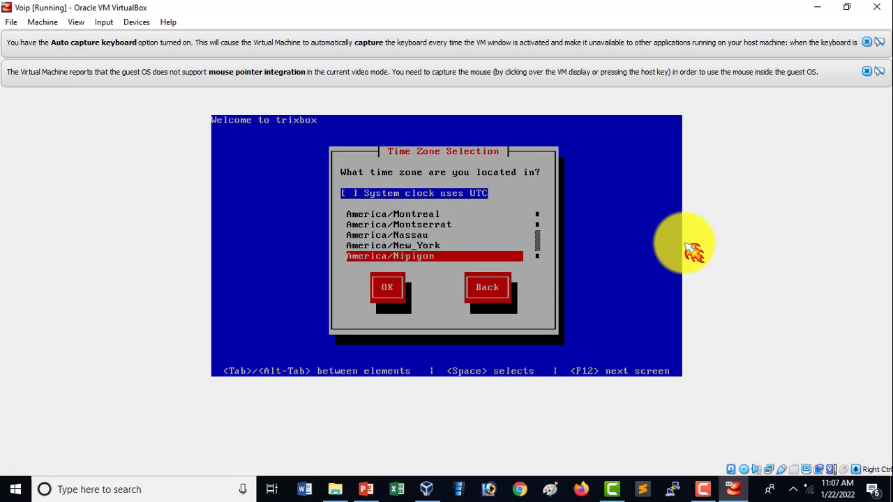
key(Up)
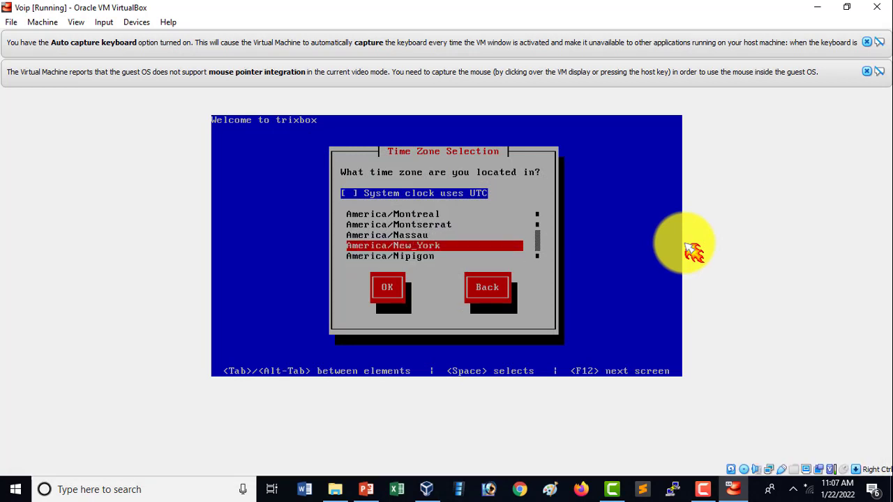
key(Tab)
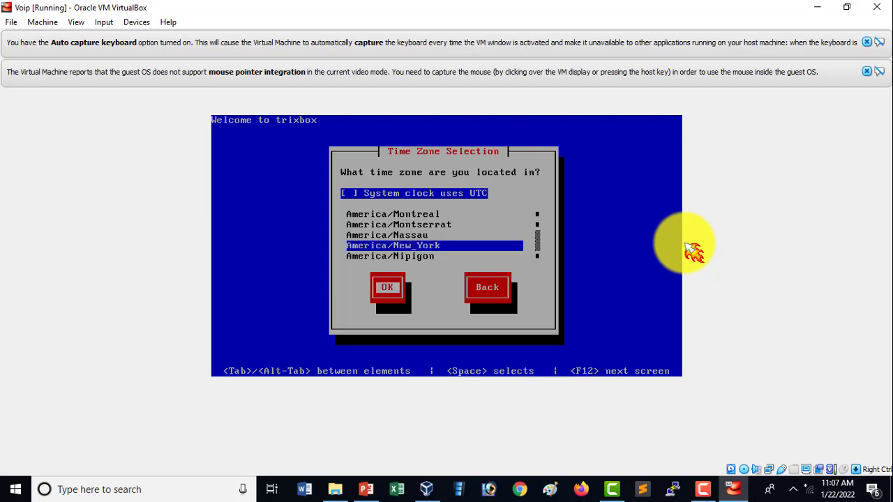
key(Tab)
key(Tab)
key(Tab)
key(Tab)
key(Return)
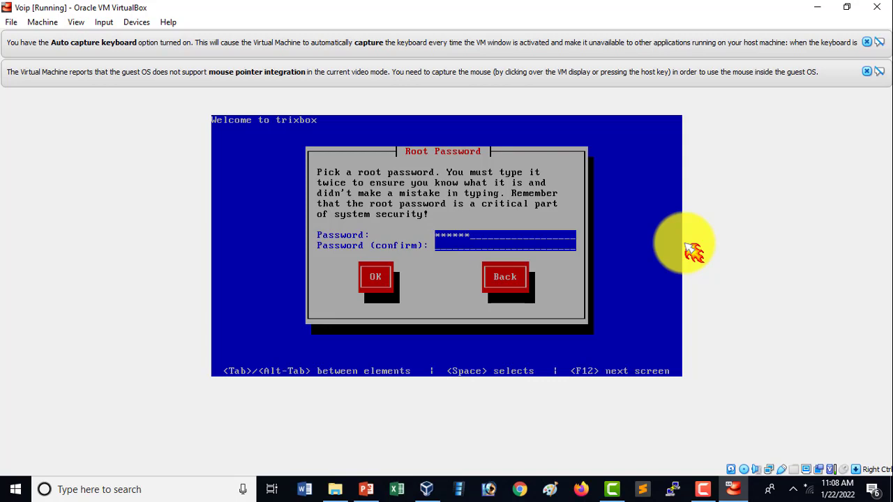
Enter and confirm the root password, and proceed with the trixbox installation
text(123456)
key(Tab)
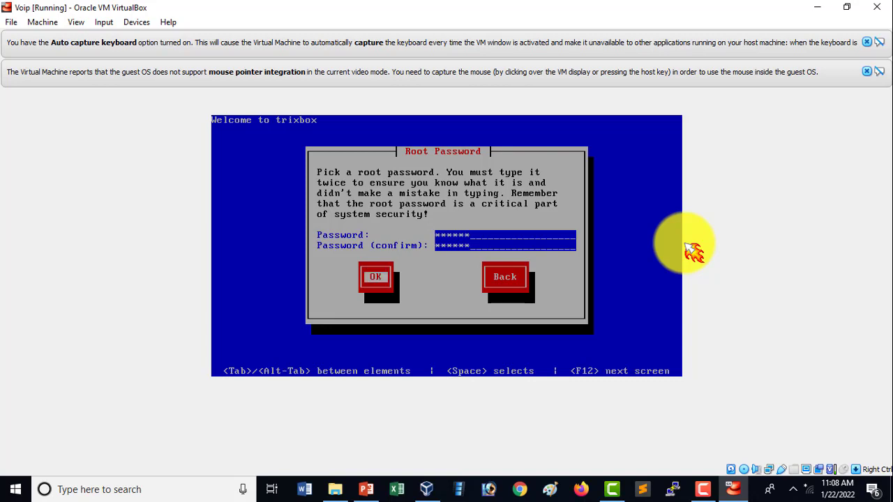
key(Return)
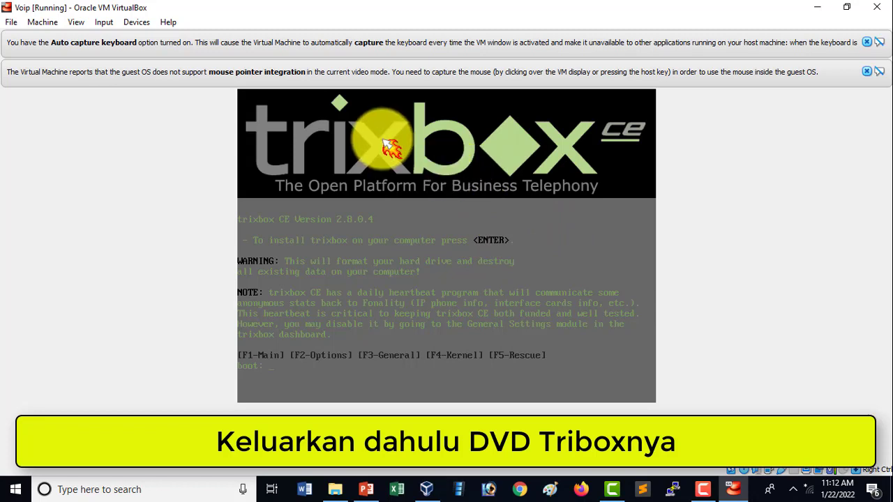
Remove trixbox-2.8.0.4.iso from the Voip machine's IDE optical drive and save the settings
click(53, 22)
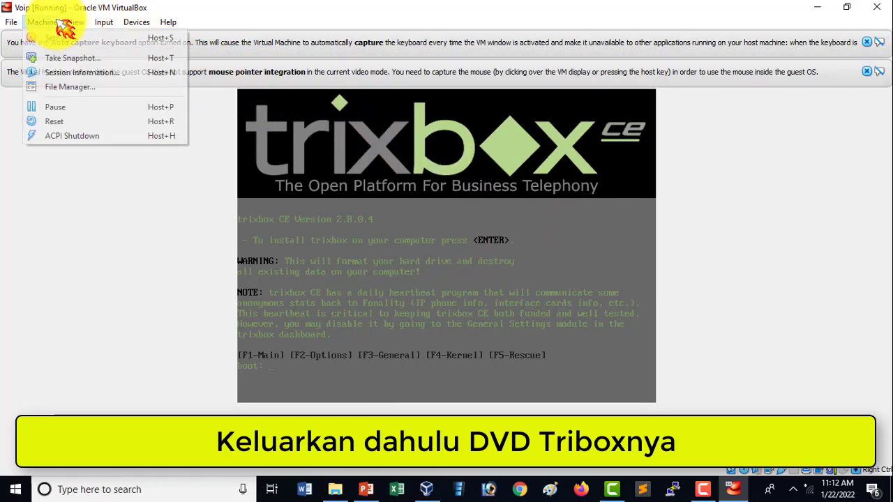
mouse_move(76, 22)
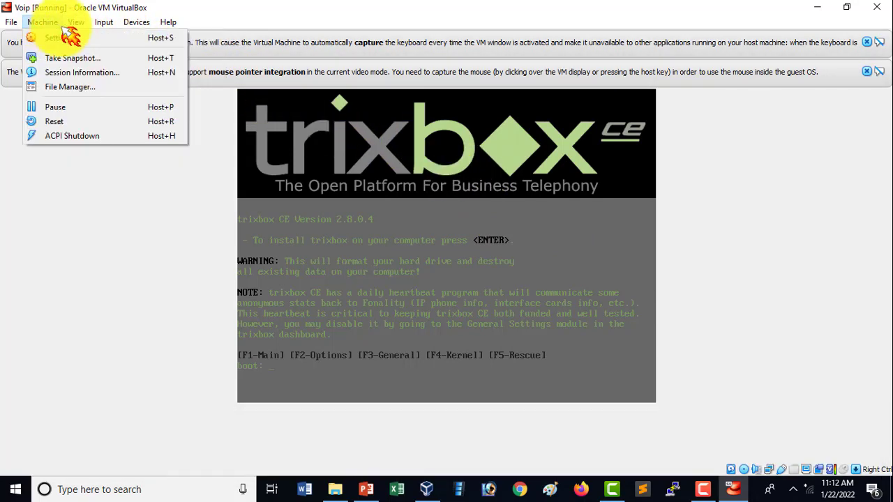
click(99, 42)
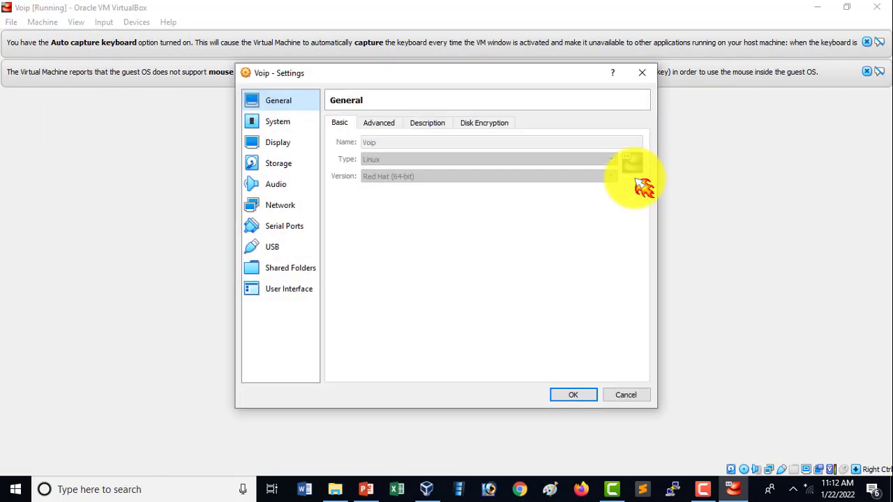
click(300, 164)
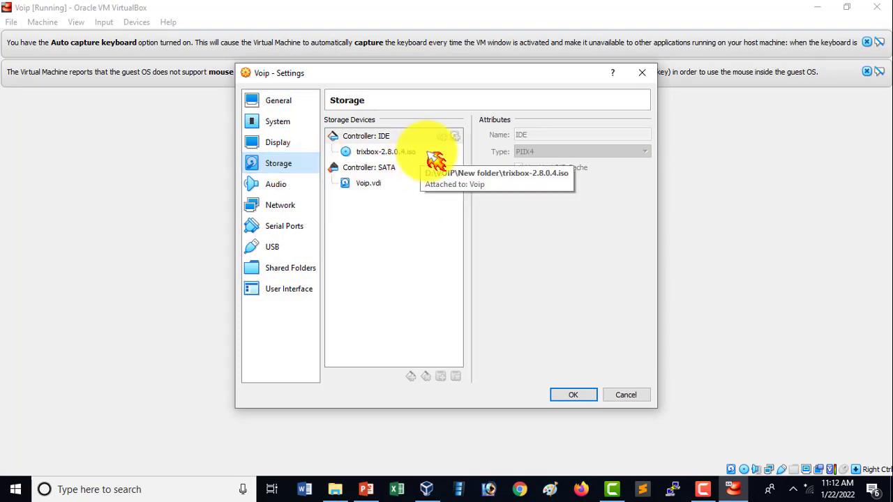
click(424, 152)
click(643, 135)
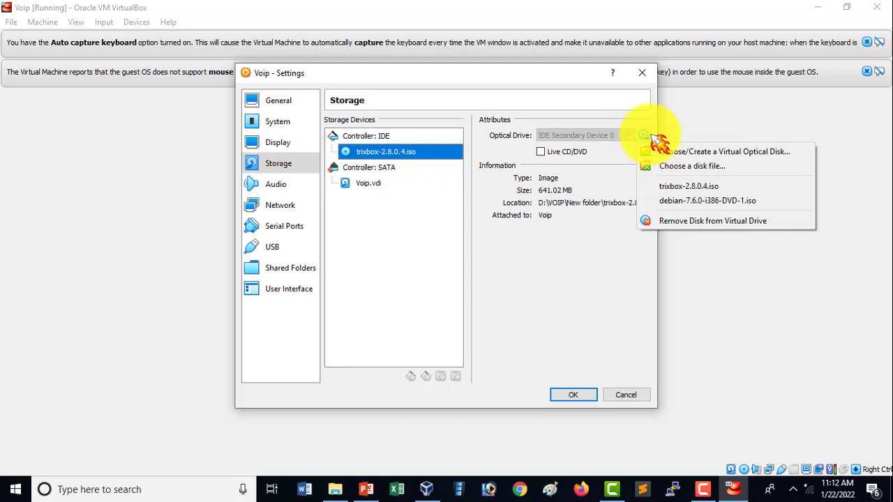
click(782, 231)
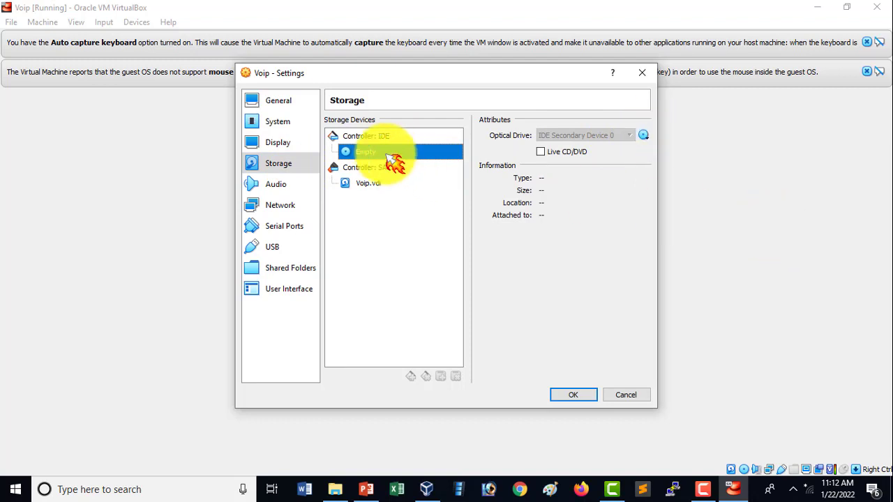
click(580, 398)
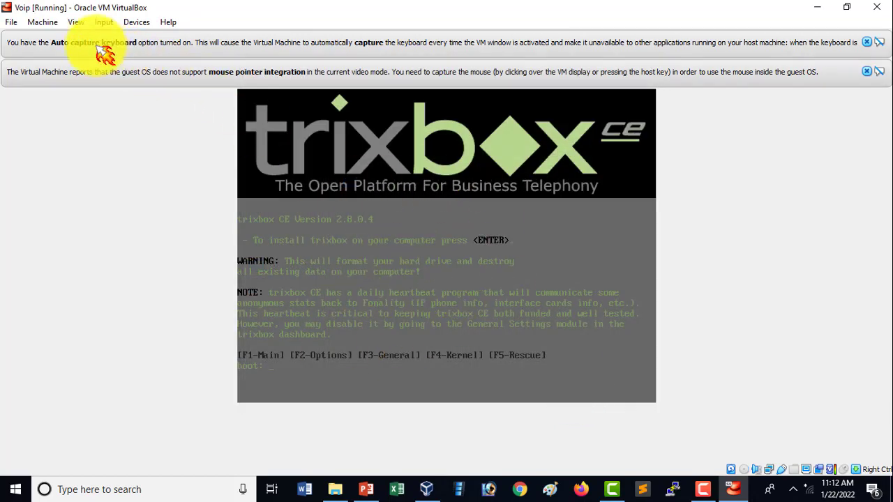
Reset the Voip virtual machine and confirm so it boots from the hard disk
click(42, 21)
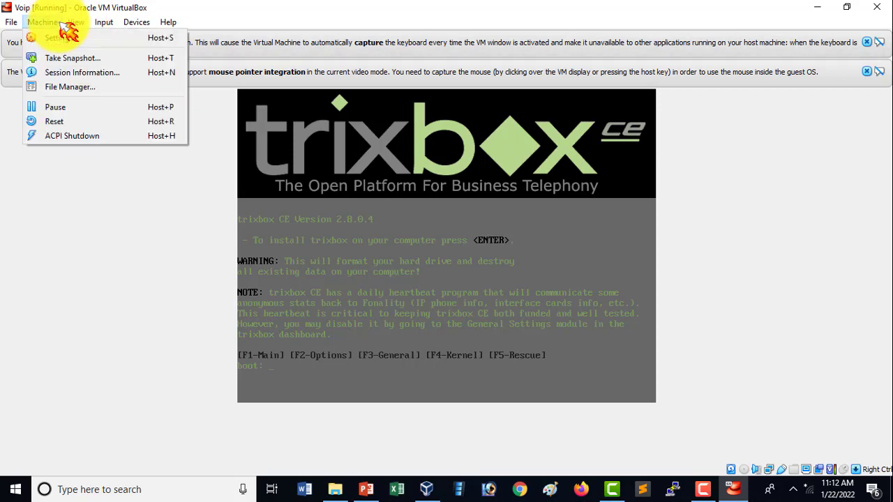
click(140, 122)
click(434, 296)
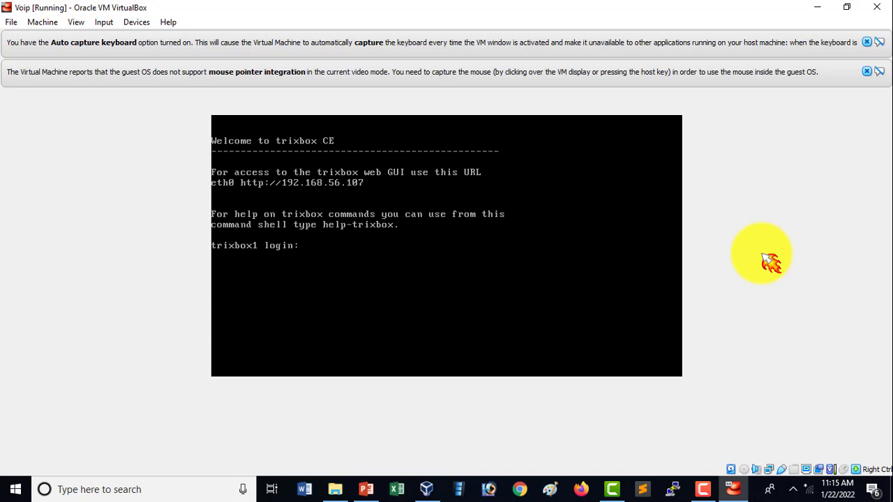
Try to log in to the trixbox console as root and as maint, entering the account password
text(root)
key(Return)
key(Return)
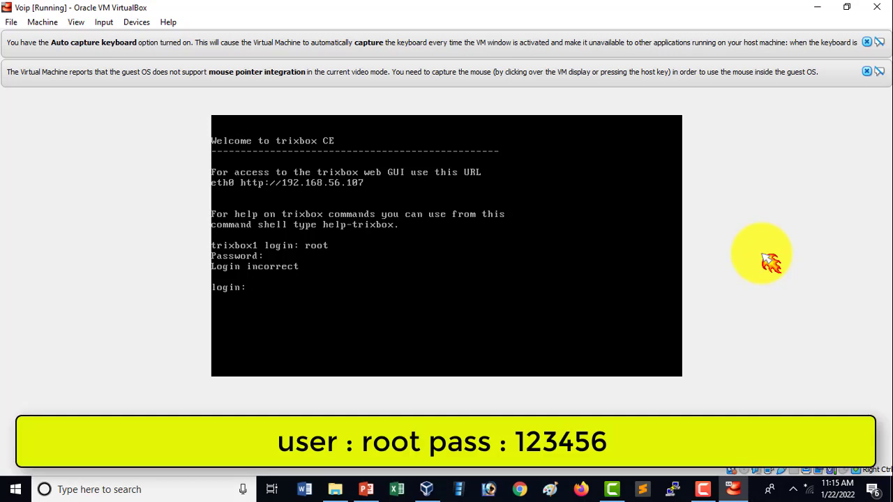
text(m)
key(BackSpace)
text(maint)
key(Return)
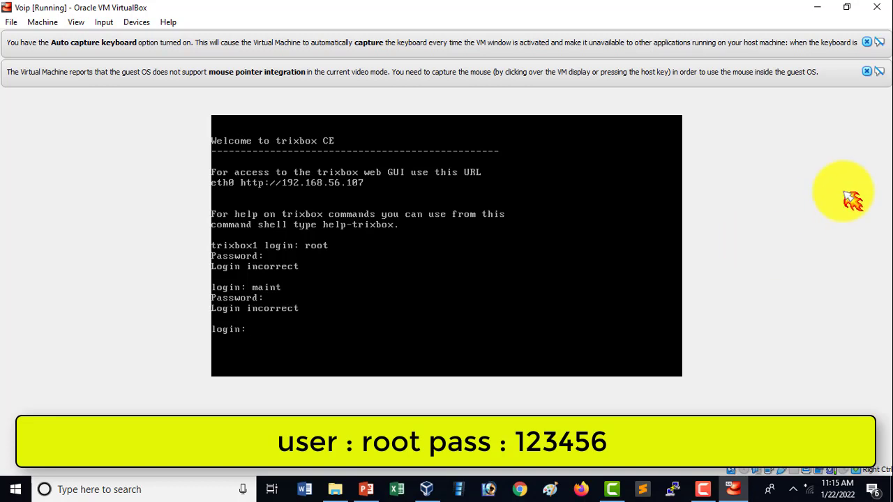
Log in to the trixbox console as root with the root password
text(root)
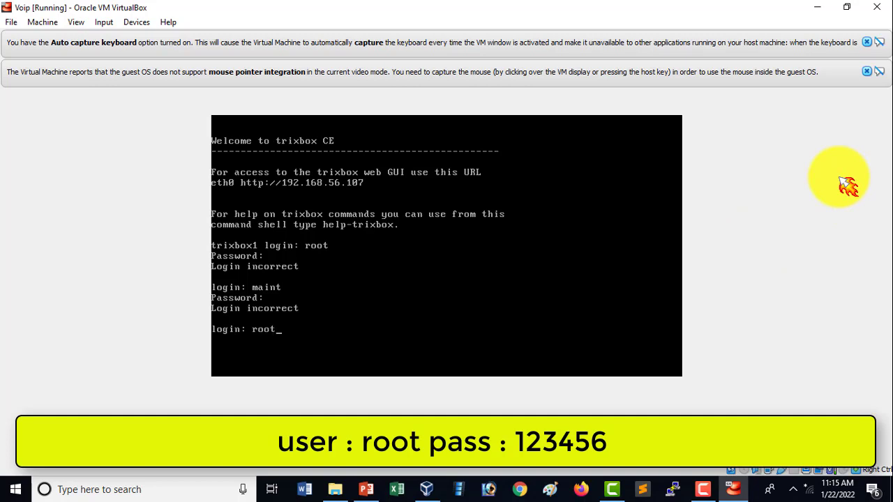
key(Return)
key(Return)
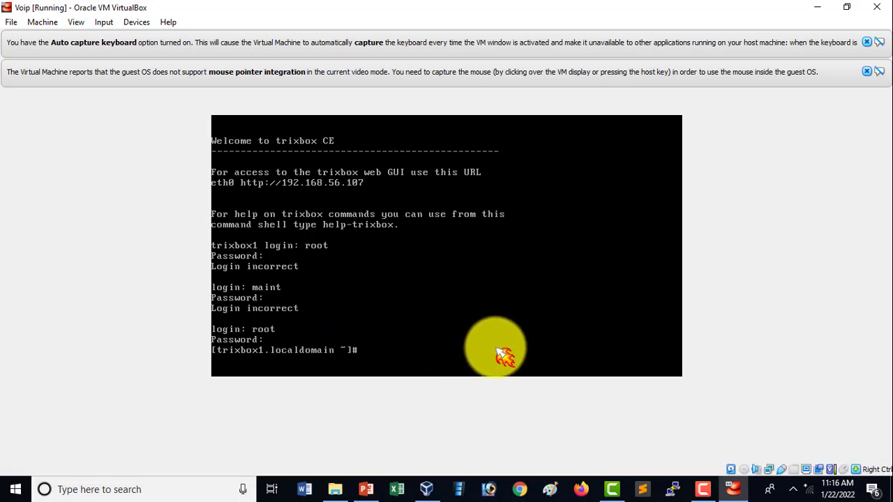
Clear the console and launch the text-mode setup utility with the setup command
text(clear)
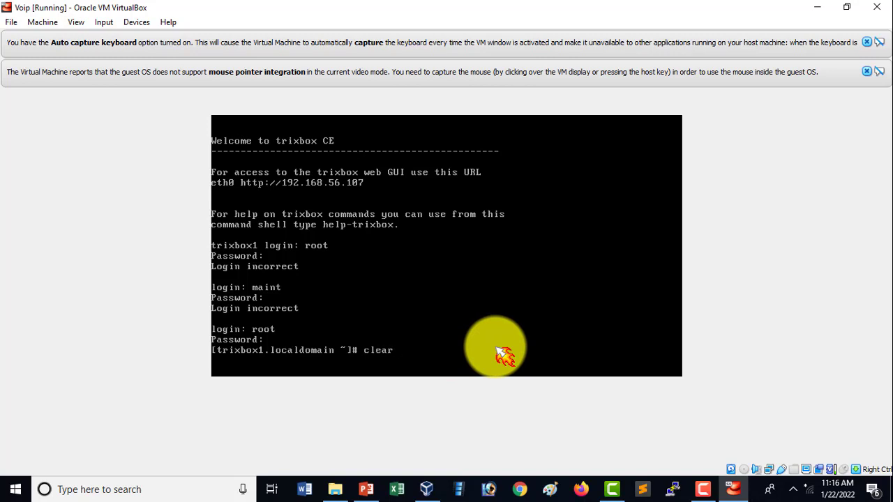
key(Return)
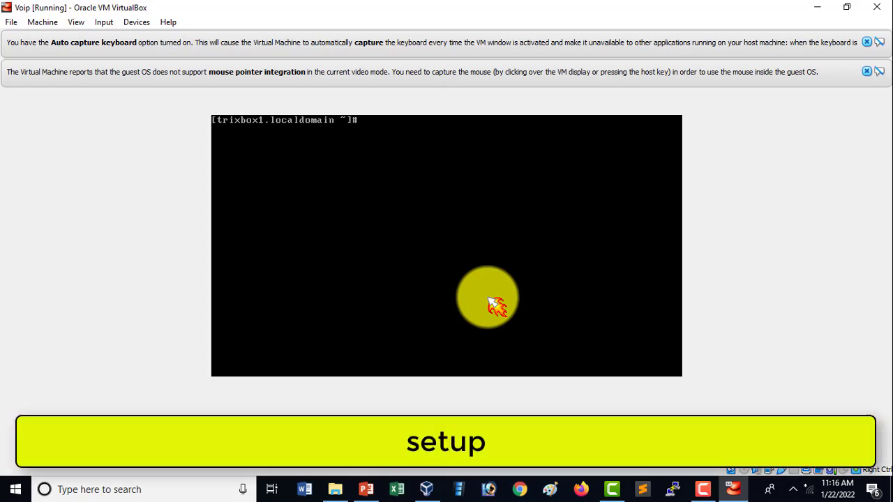
text(setup)
key(Return)
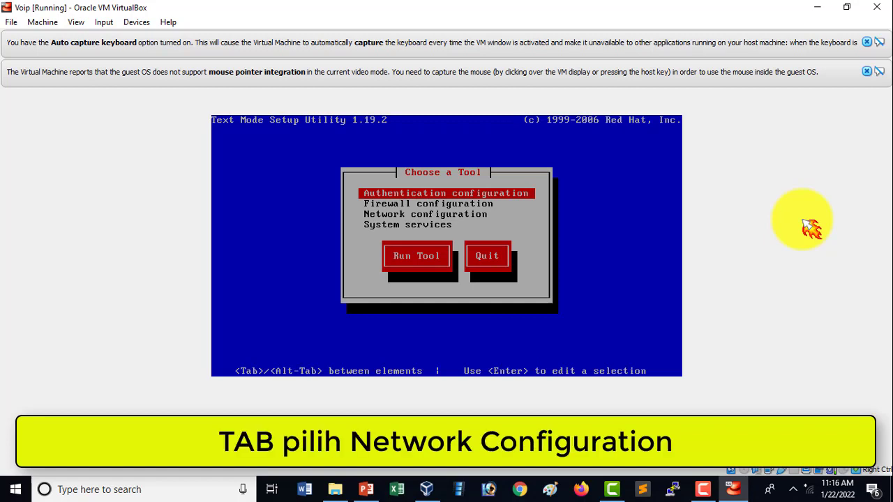
key(Return)
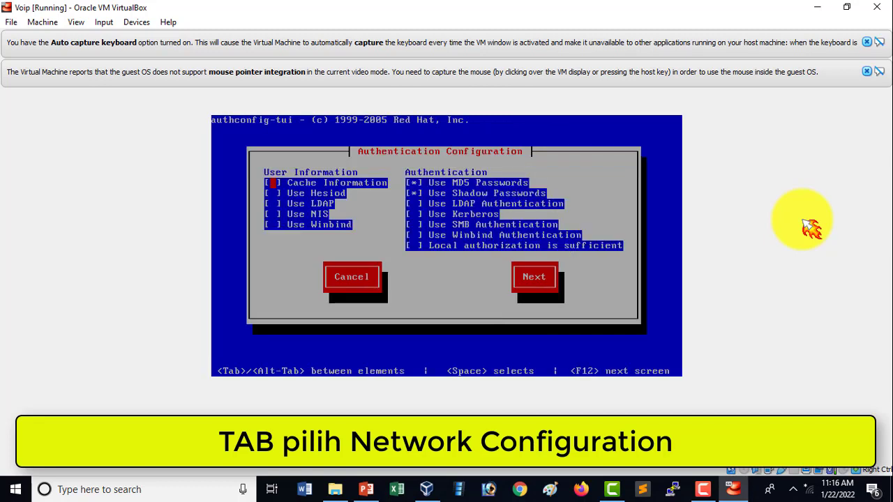
key(Tab)
key(Tab)
key(Tab)
key(Tab)
key(Tab)
key(Tab)
key(Tab)
key(Tab)
key(Tab)
key(Tab)
key(Tab)
key(Tab)
key(Tab)
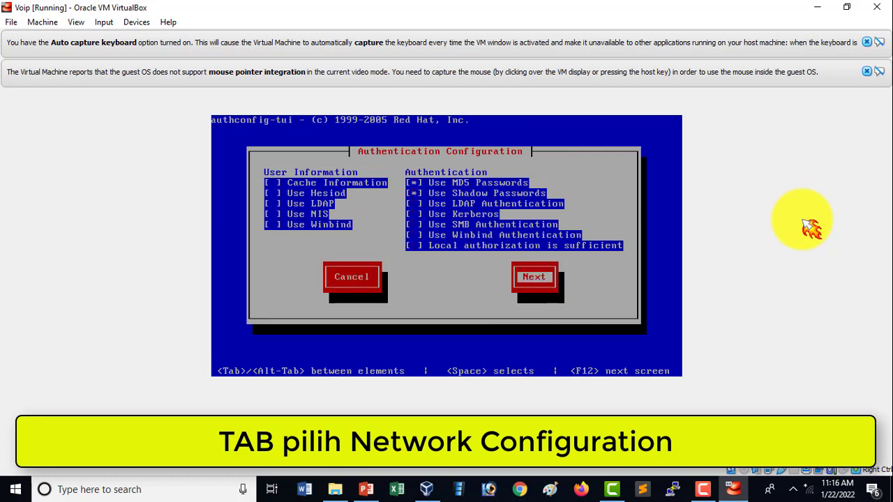
key(Tab)
key(Tab)
key(Tab)
key(Tab)
key(Tab)
key(Tab)
key(Tab)
key(Tab)
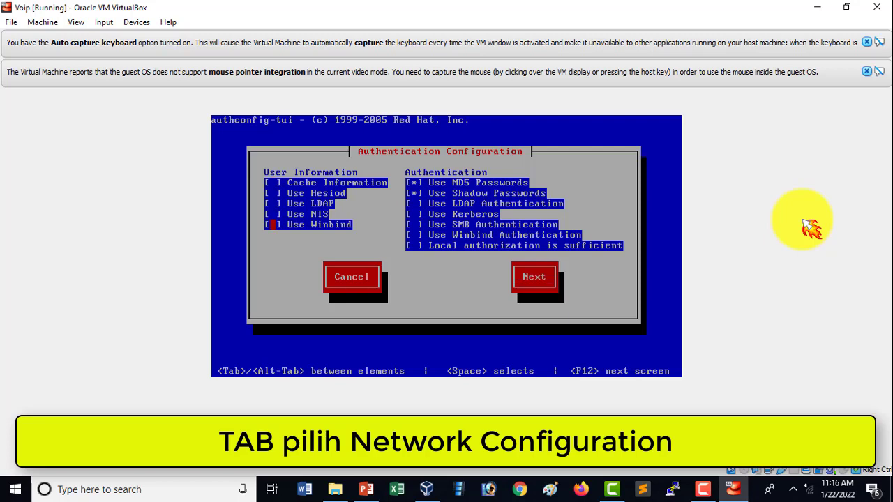
key(Tab)
key(Tab)
key(Tab)
key(Tab)
key(Tab)
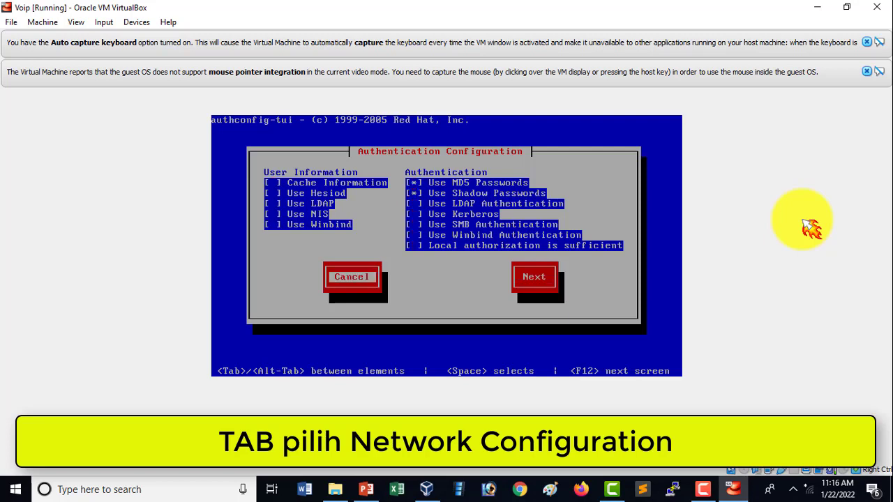
key(Return)
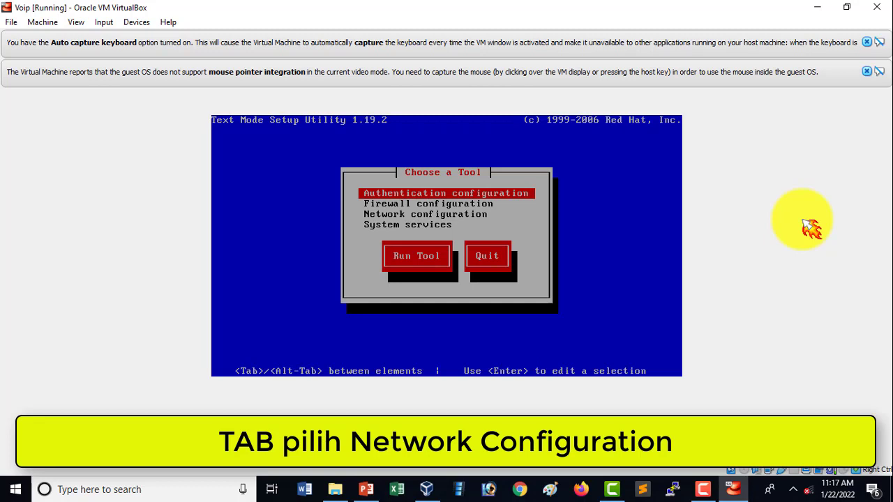
Run the Network configuration tool and open the eth0 device for editing
key(Down)
key(Down)
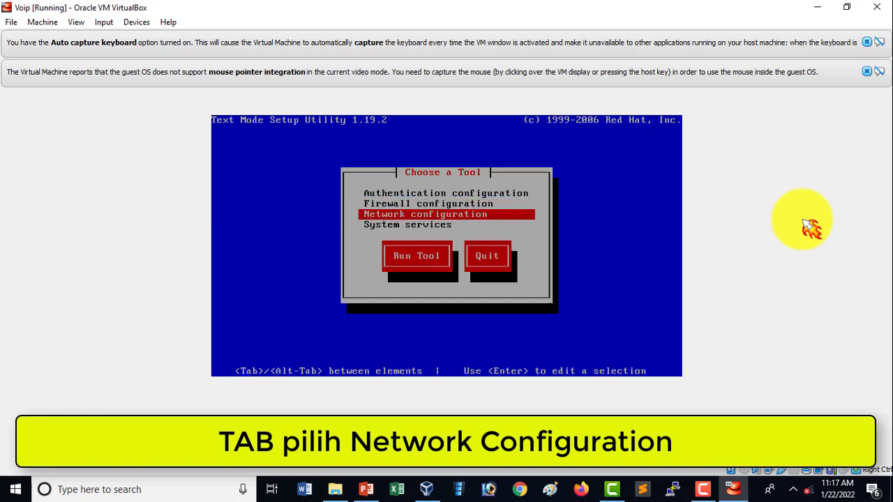
key(Return)
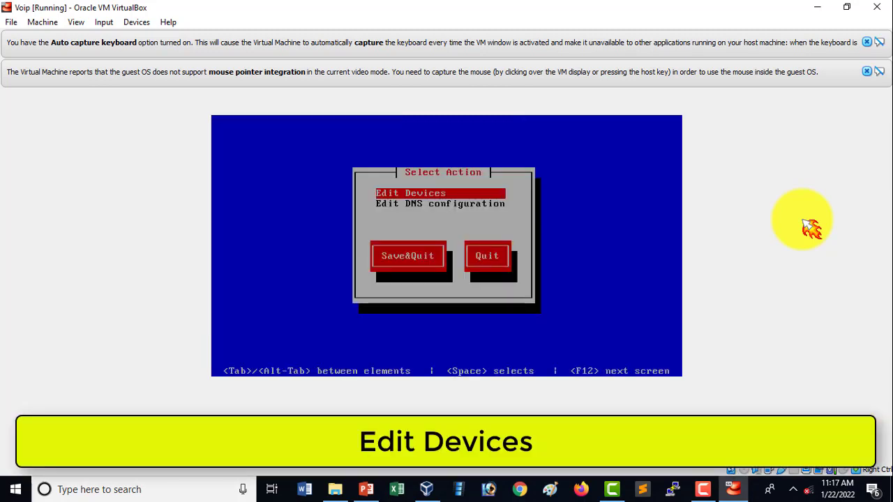
key(Return)
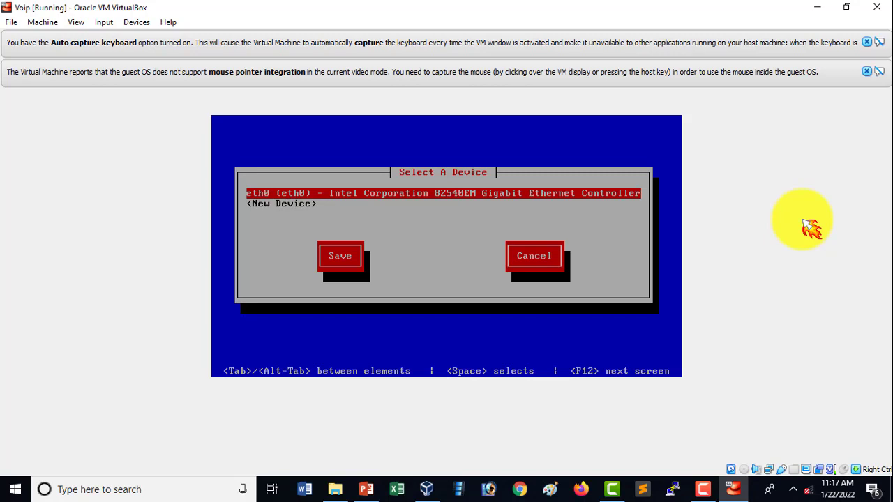
key(Return)
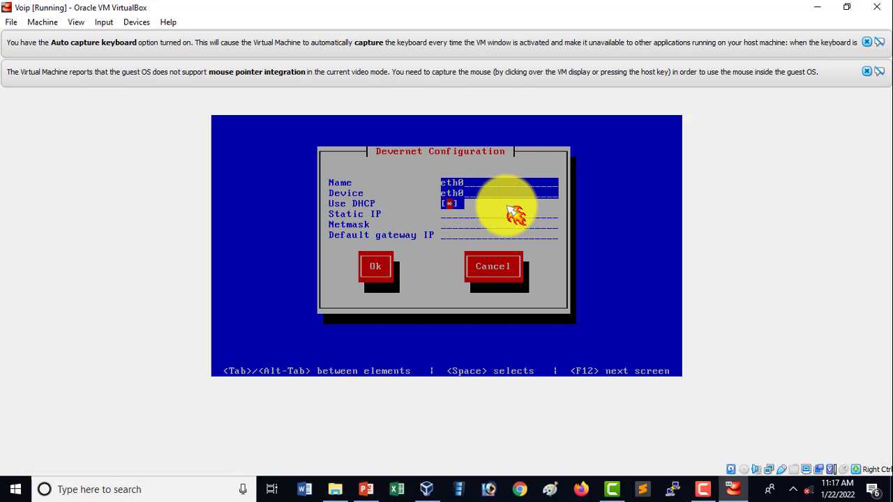
Disable DHCP for eth0 and assign it the static IP 192.168.137.100 with netmask 255.255.255.0
key(space)
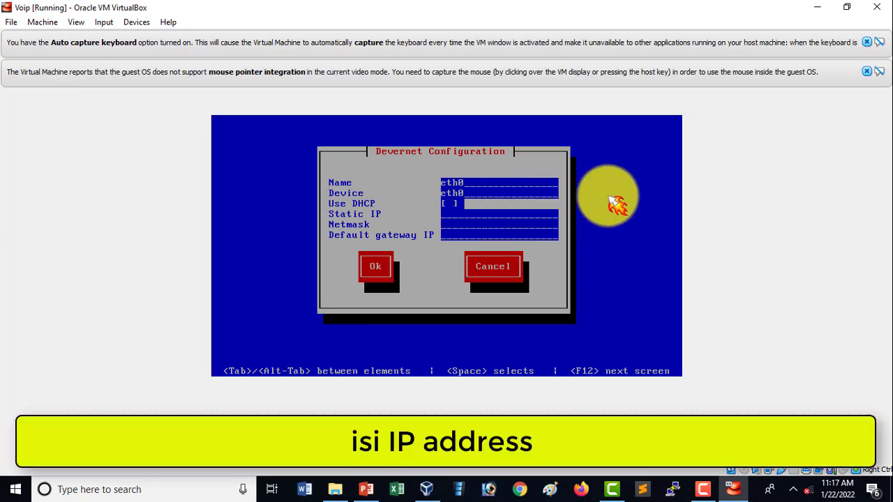
text(192.168)
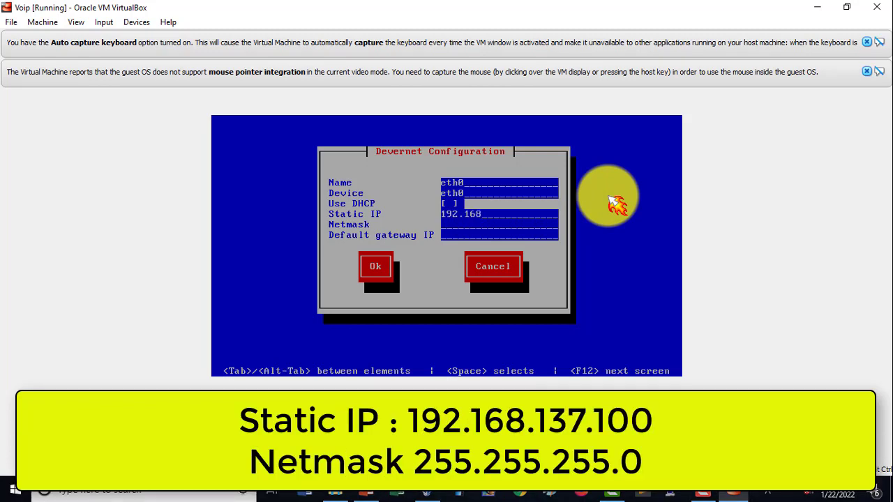
text(.137.)
text(100)
text(255.255.)
text(255)
text(.)
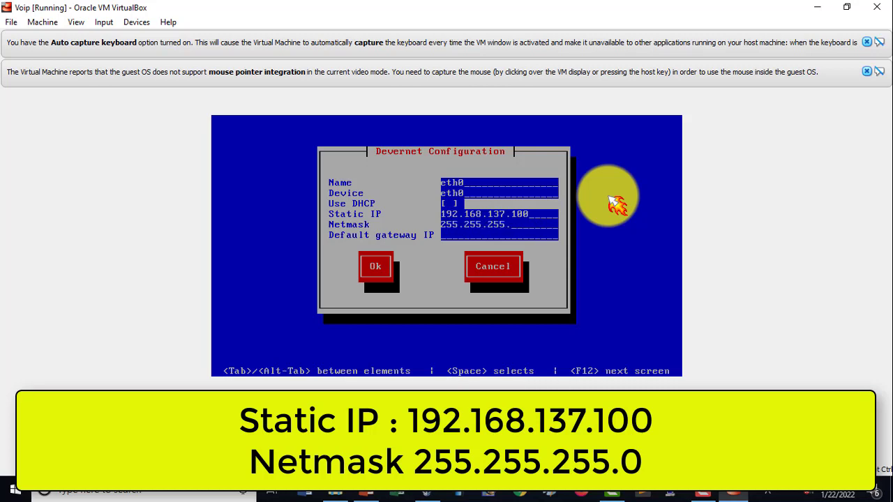
text(0)
key(Tab)
key(Tab)
key(Return)
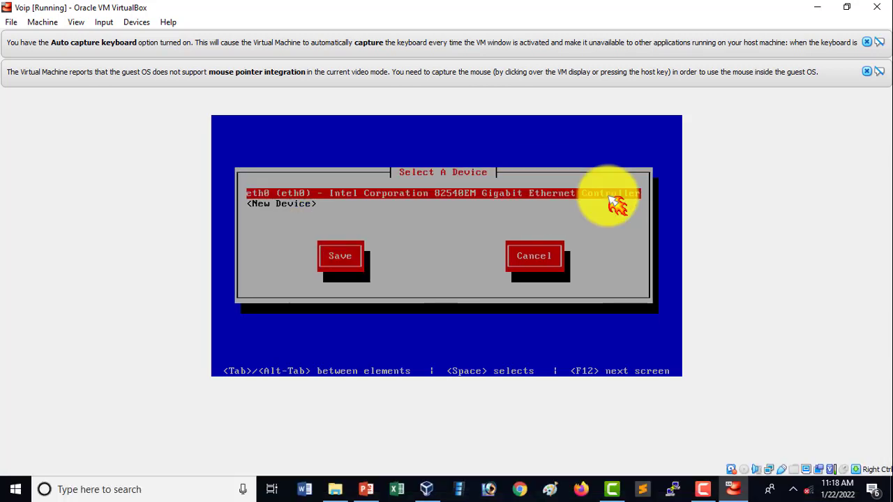
Save the eth0 device and network configuration, then quit the text-mode setup utility
key(Tab)
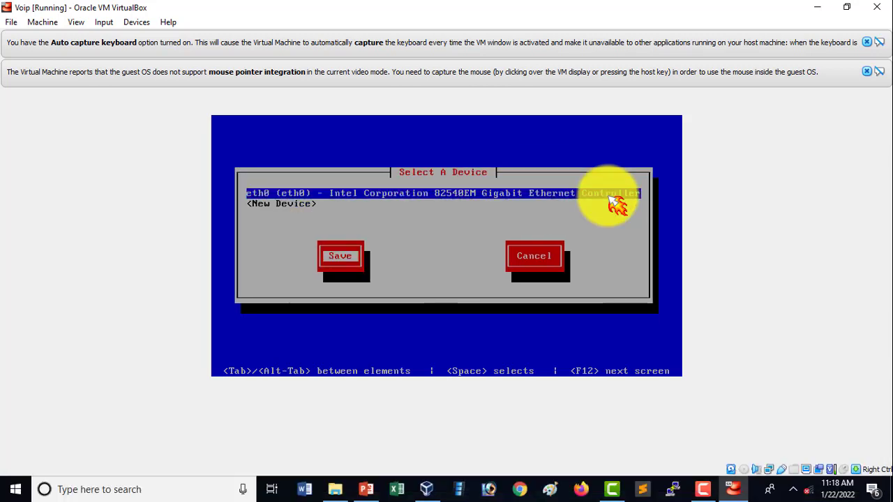
key(Return)
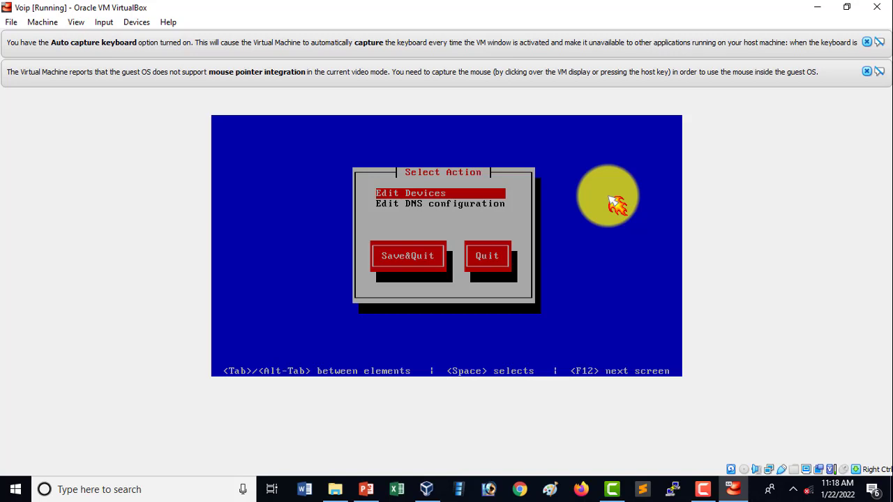
key(Tab)
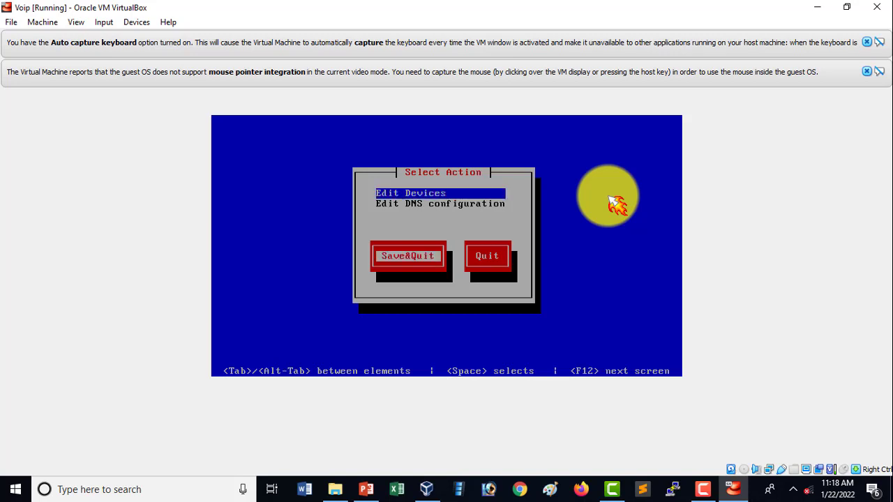
key(Return)
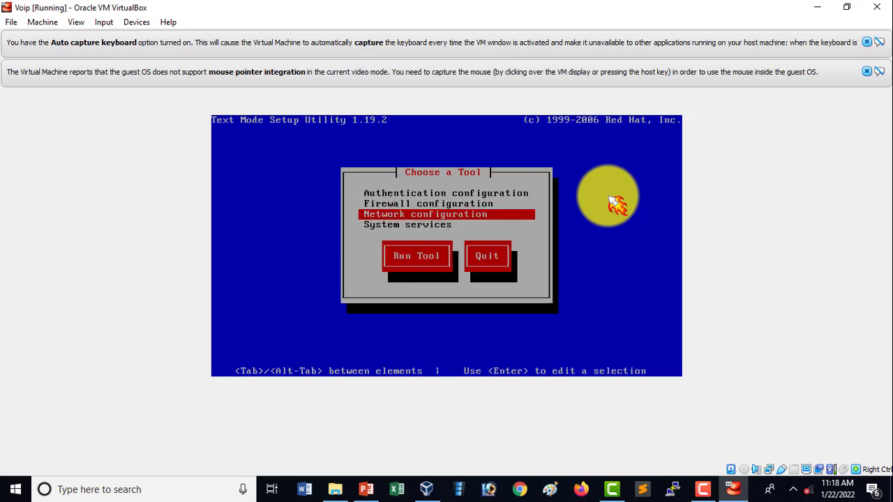
key(Tab)
key(Tab)
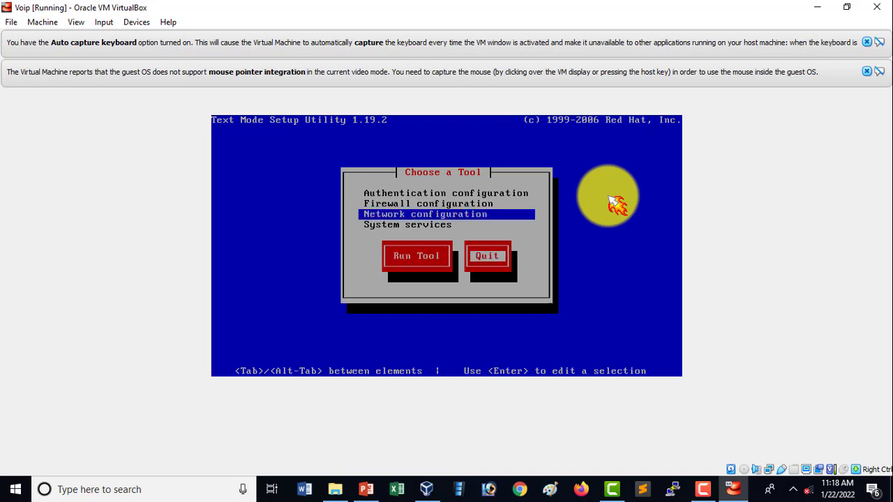
key(Return)
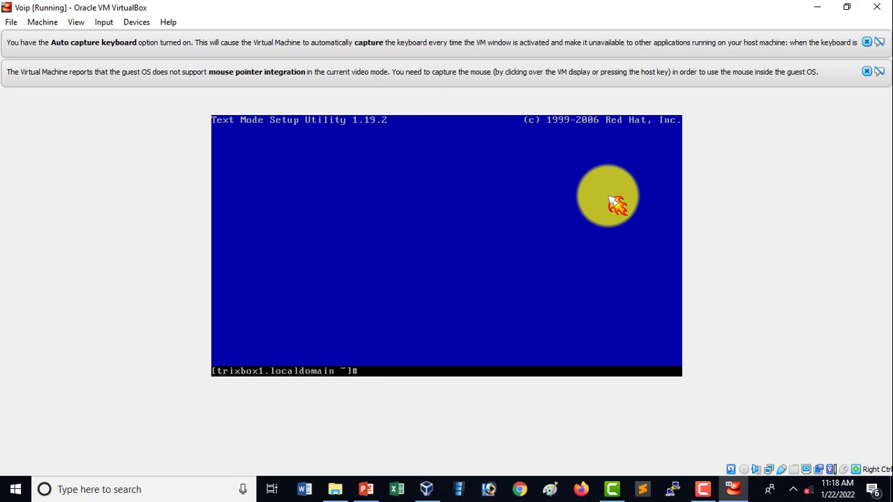
Restart the trixbox server with the reboot command, leaving the mouse uncaptured
text(reboot)
key(Return)
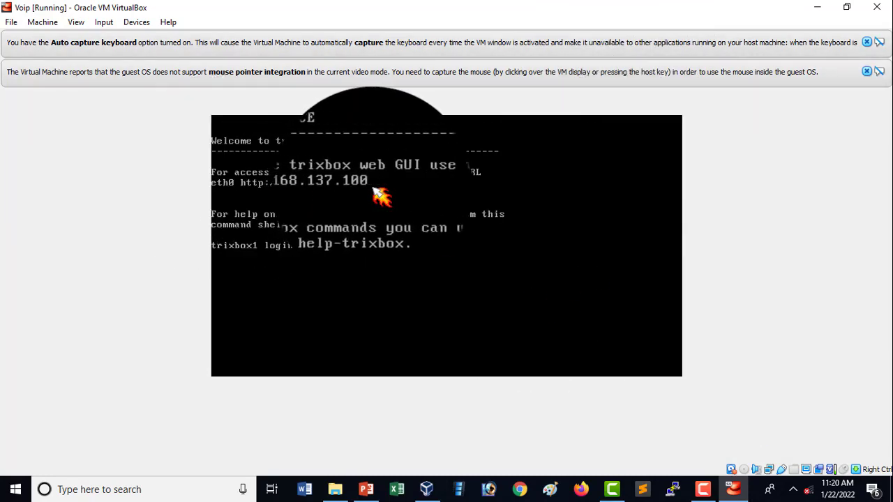
click(287, 197)
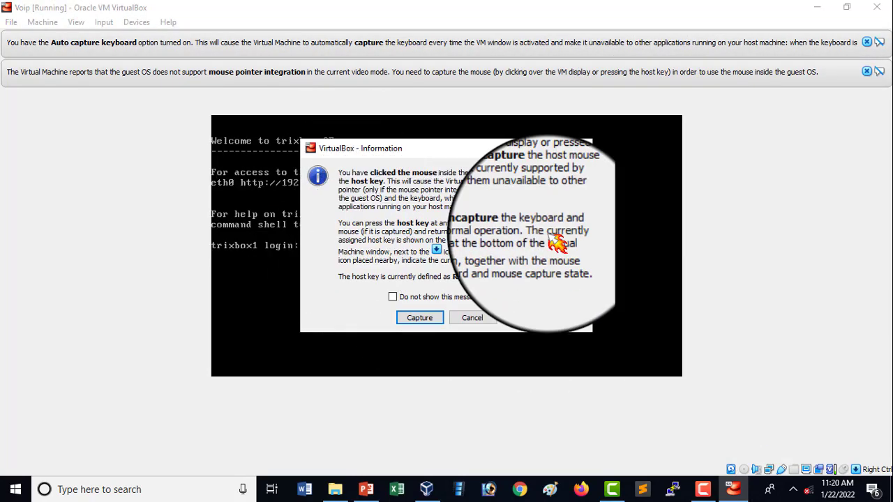
click(473, 318)
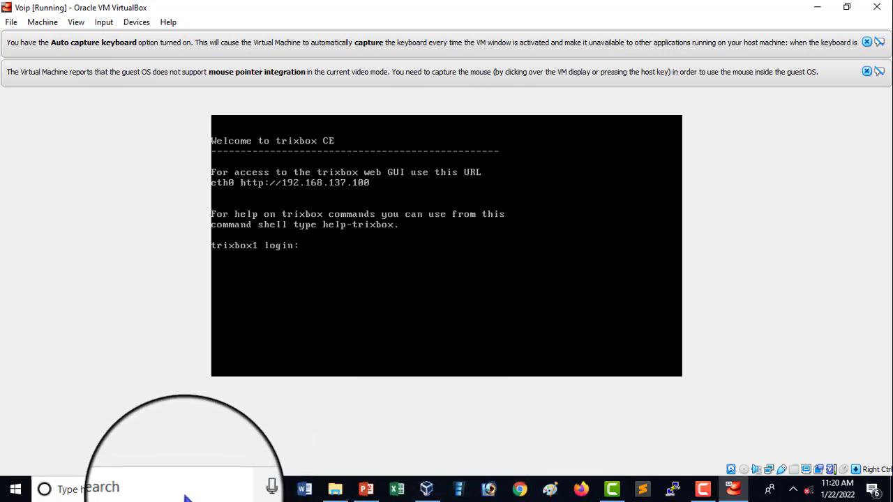
Restore the Voip machine window to a smaller size, clear the windows behind it and place it on the desktop's left half
click(846, 7)
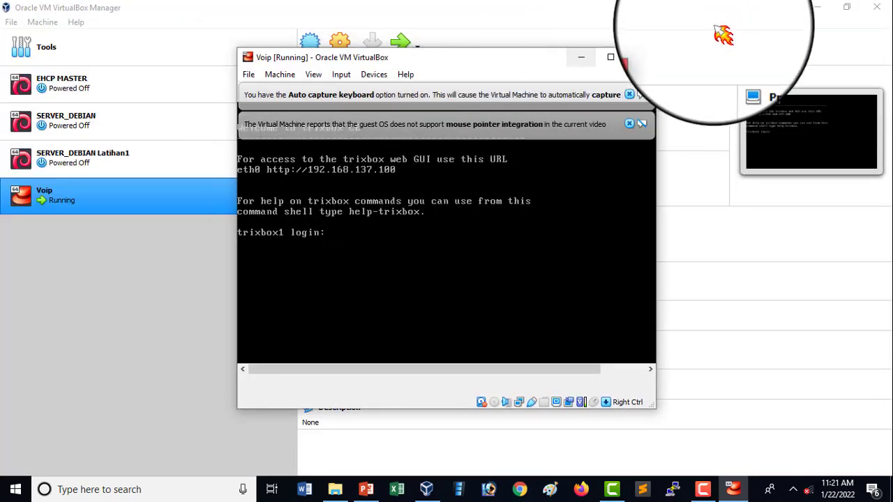
click(817, 7)
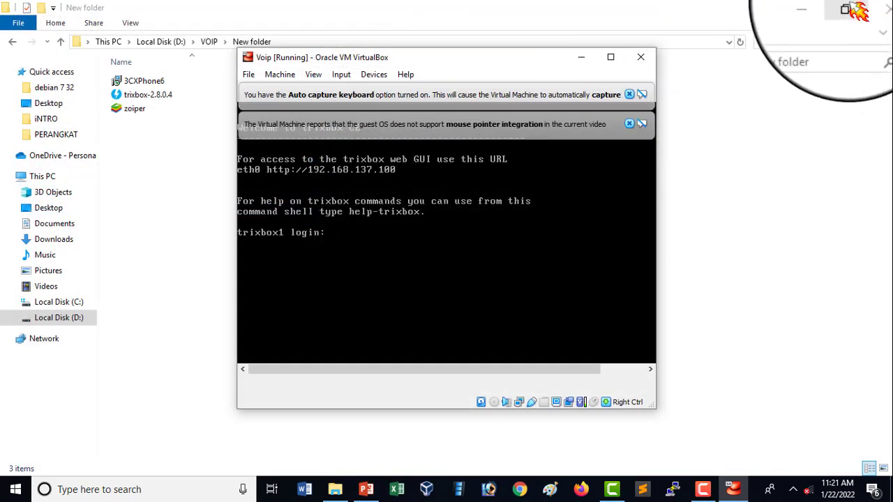
click(882, 8)
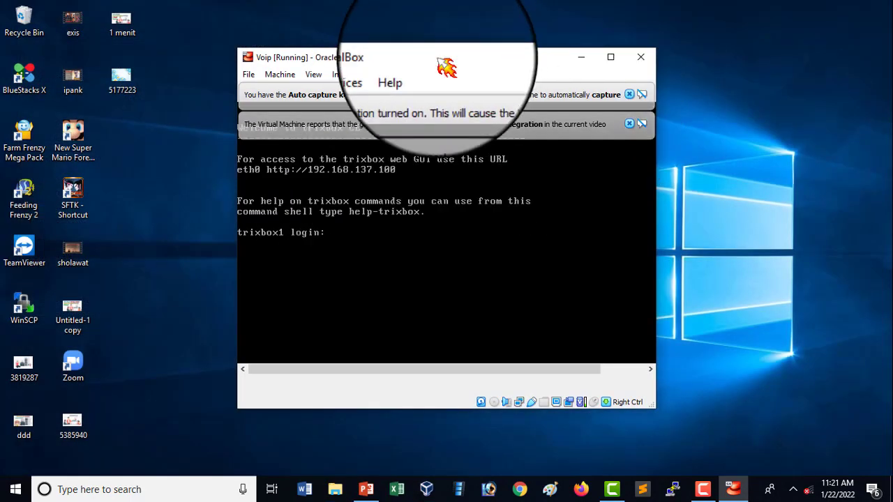
drag(446, 67, 214, 26)
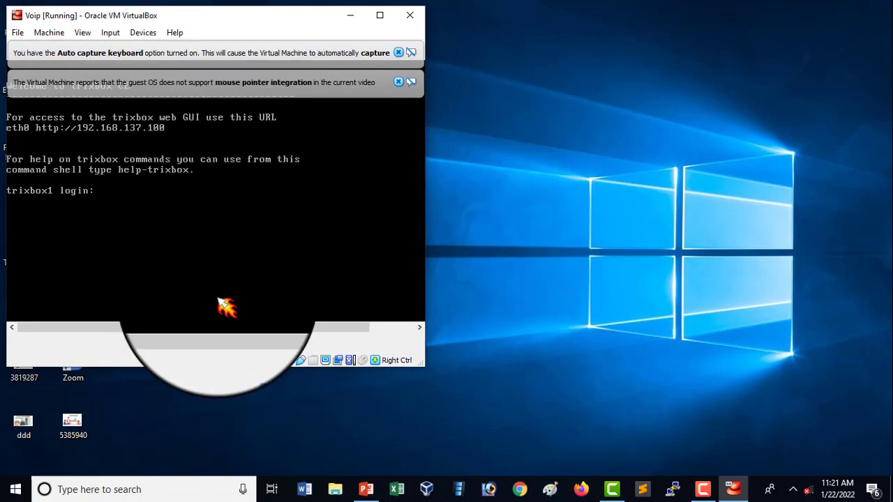
drag(217, 368, 209, 474)
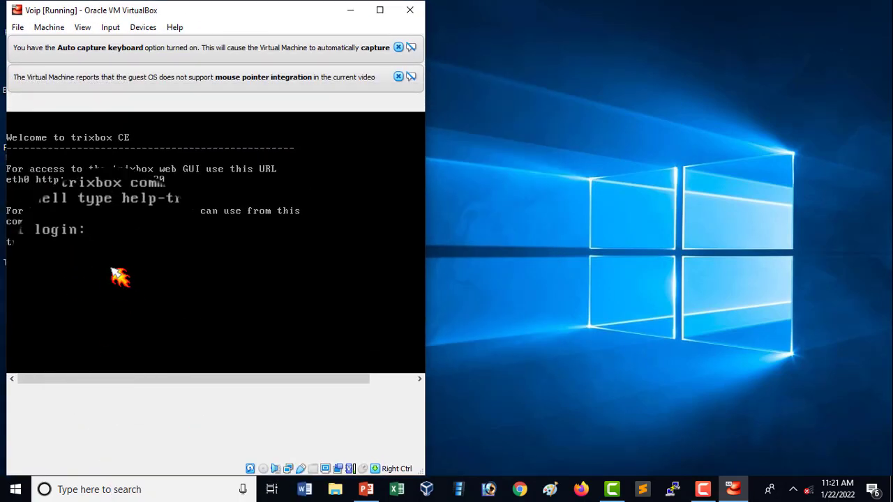
Search Windows for cmd, open Command Prompt and arrange its window beside the Voip machine window
click(215, 492)
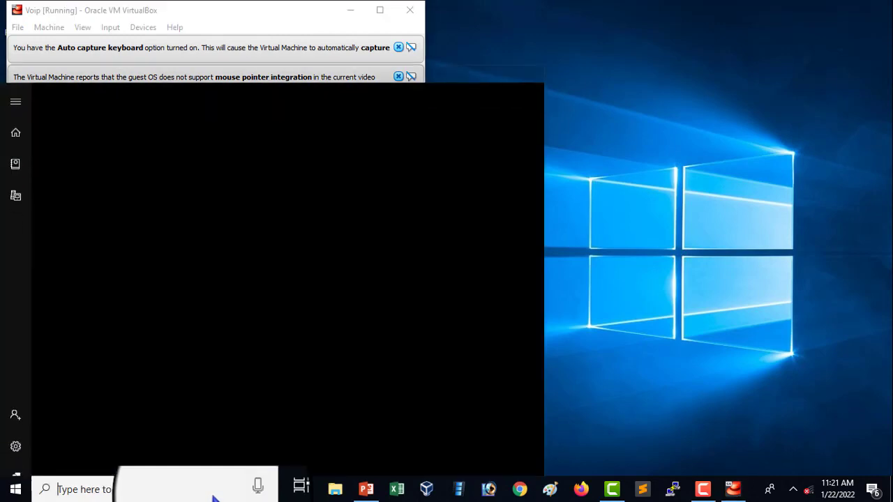
click(688, 373)
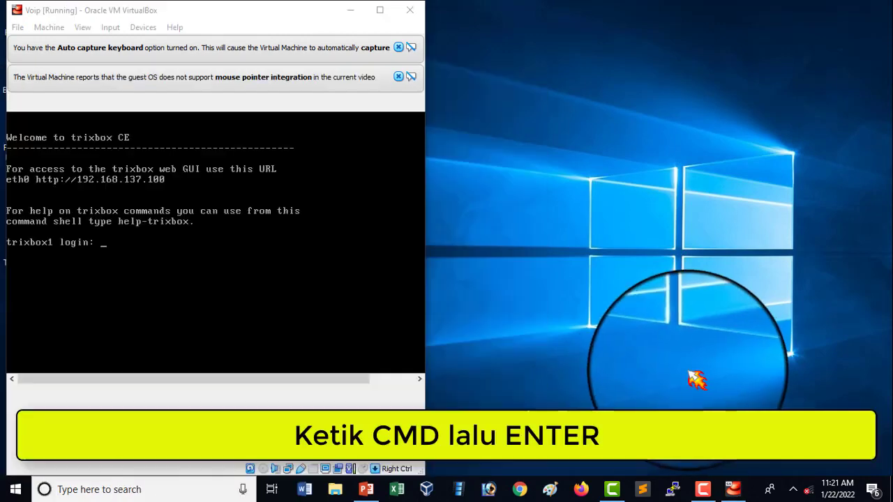
click(156, 488)
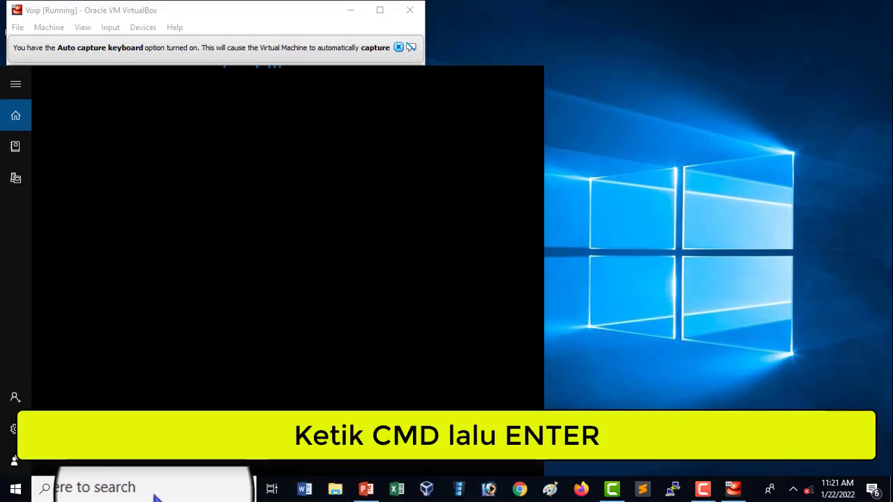
text(cmd)
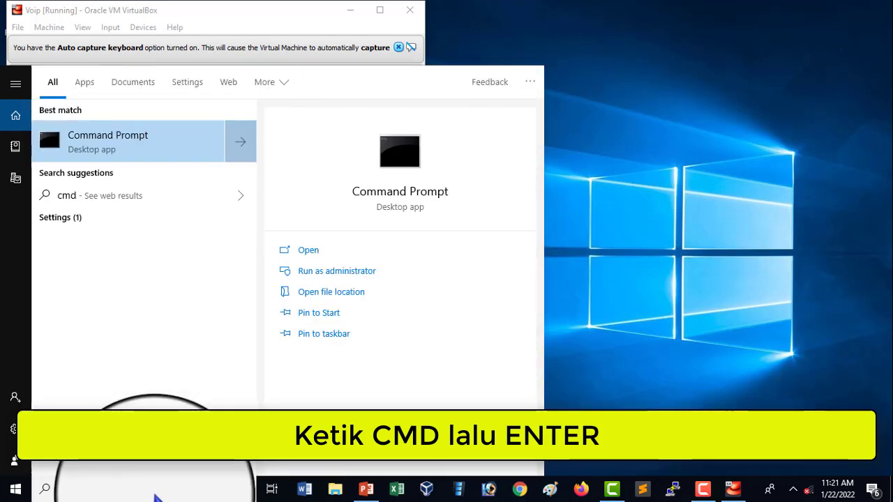
key(Return)
drag(265, 103, 535, 162)
mouse_move(300, 11)
mouse_down()
mouse_move(296, 24)
mouse_move(301, 15)
mouse_up()
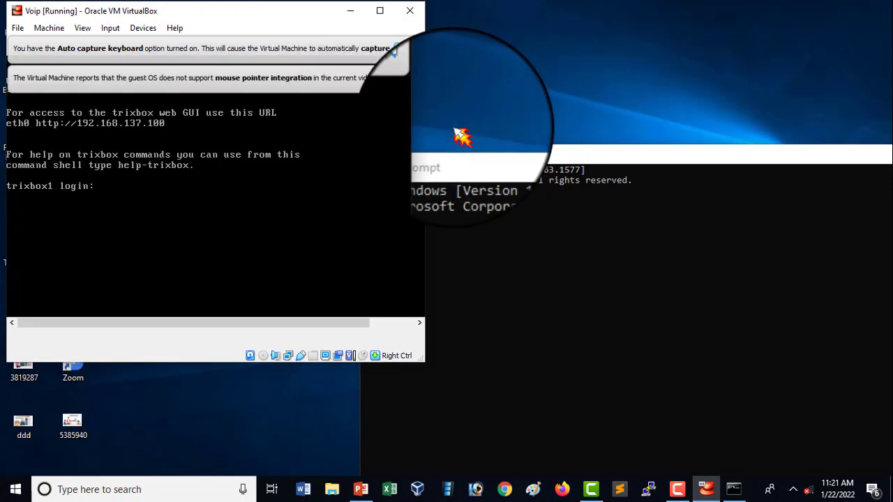
mouse_move(558, 157)
mouse_down()
mouse_move(568, 119)
mouse_move(562, 151)
mouse_up()
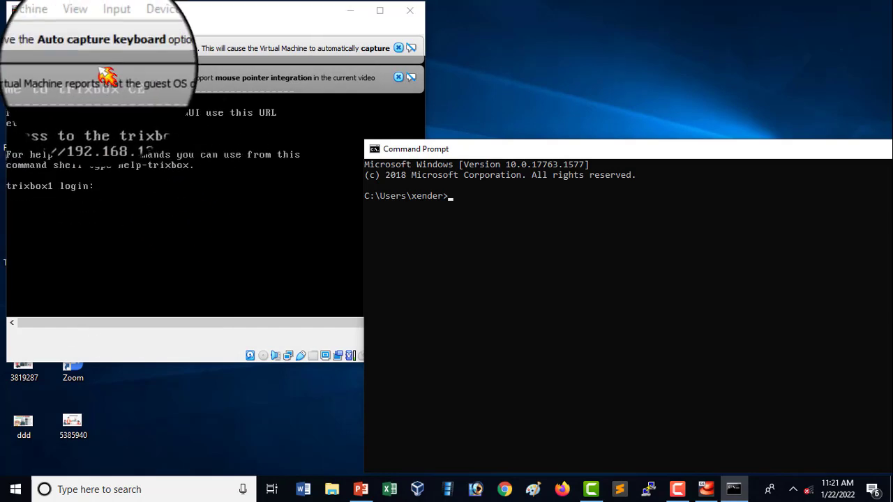
Ping 192.168.137.100 from the Windows host and close the Command Prompt
click(573, 238)
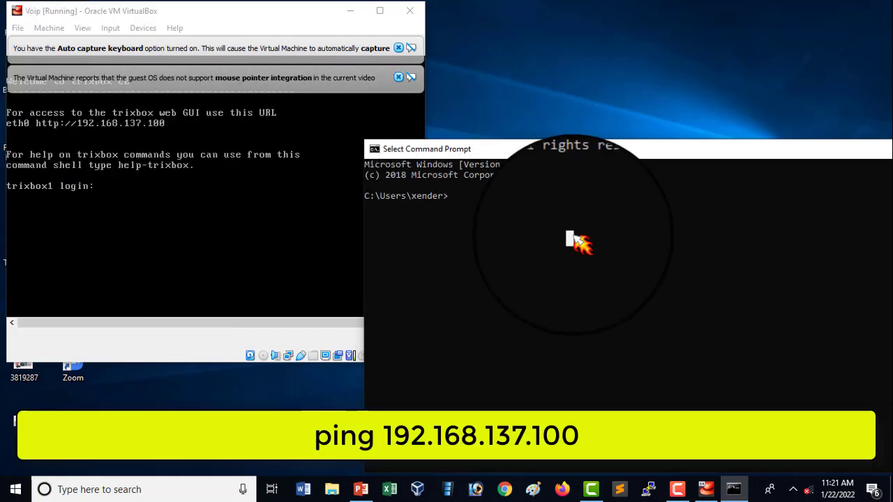
text(ping)
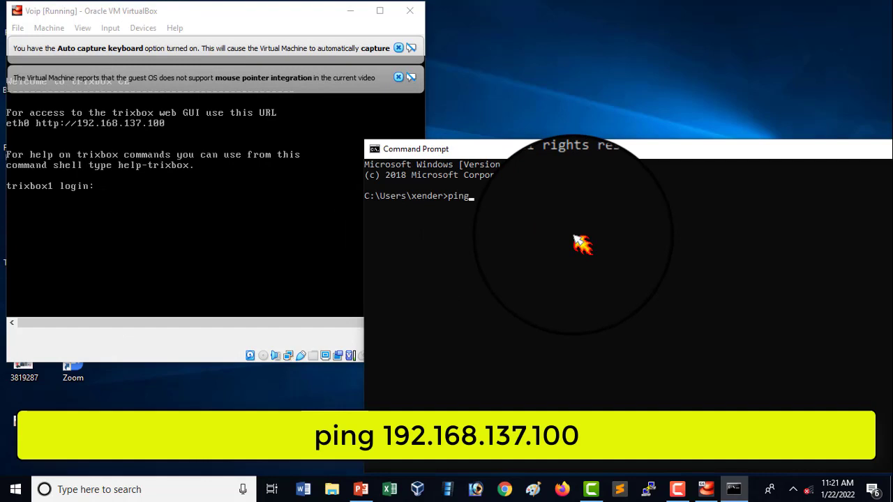
text( 137.100)
key(Return)
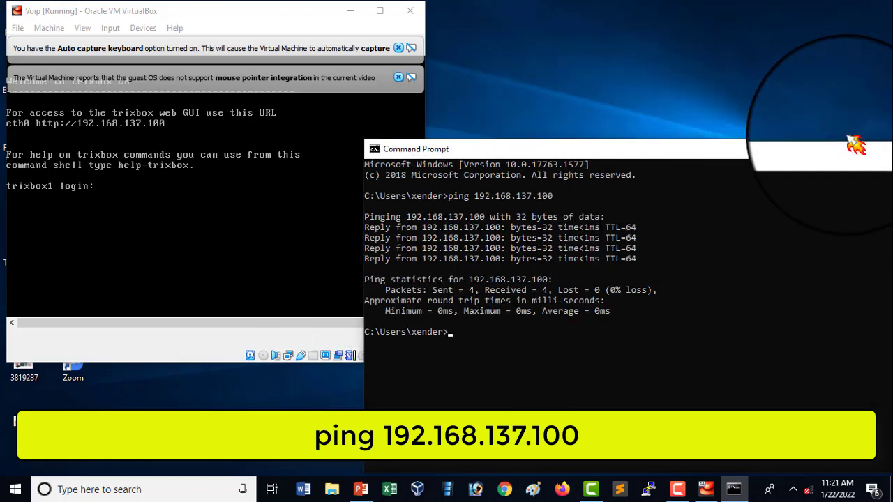
drag(796, 156, 586, 156)
click(764, 150)
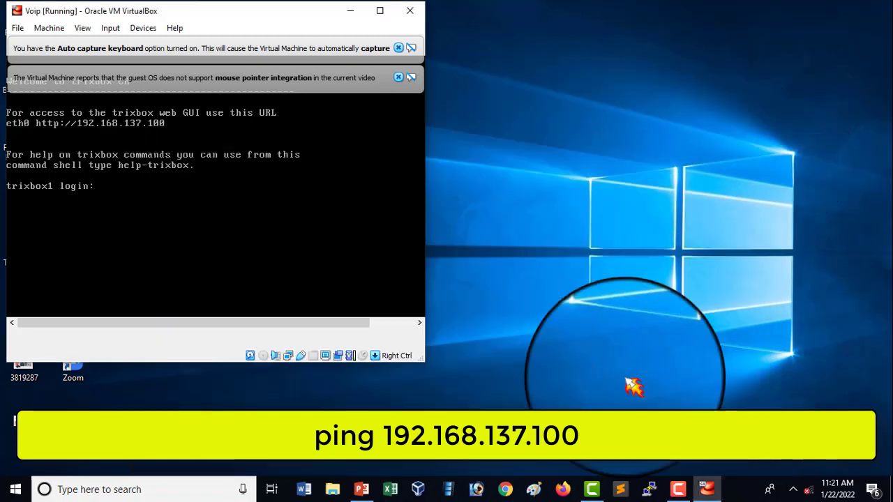
Switch to Chrome and open the trixbox web interface at 192.168.137.100
click(537, 490)
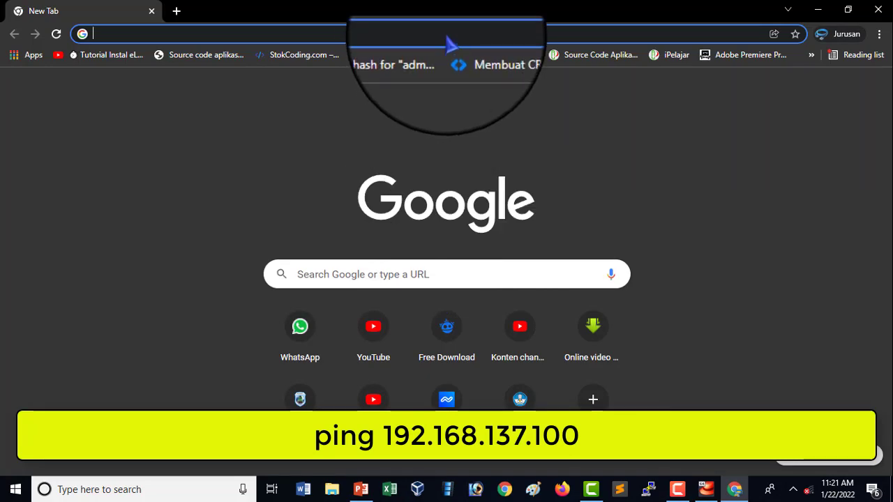
click(442, 37)
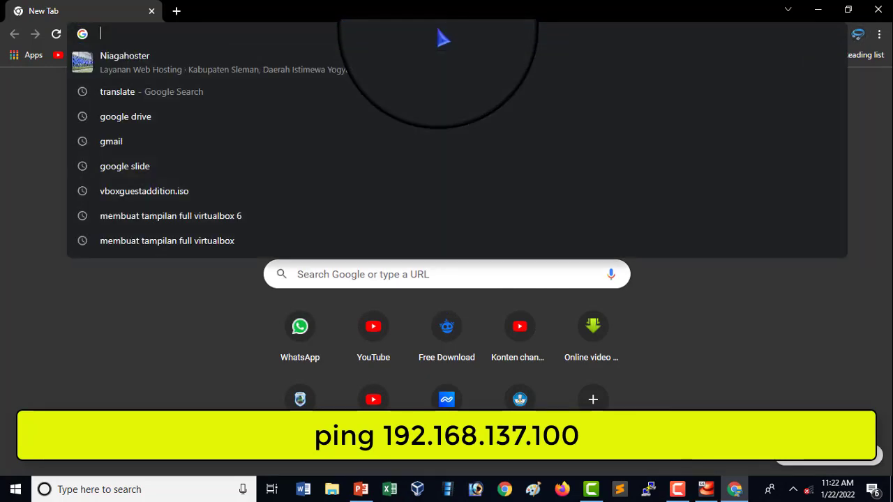
text(192.168.)
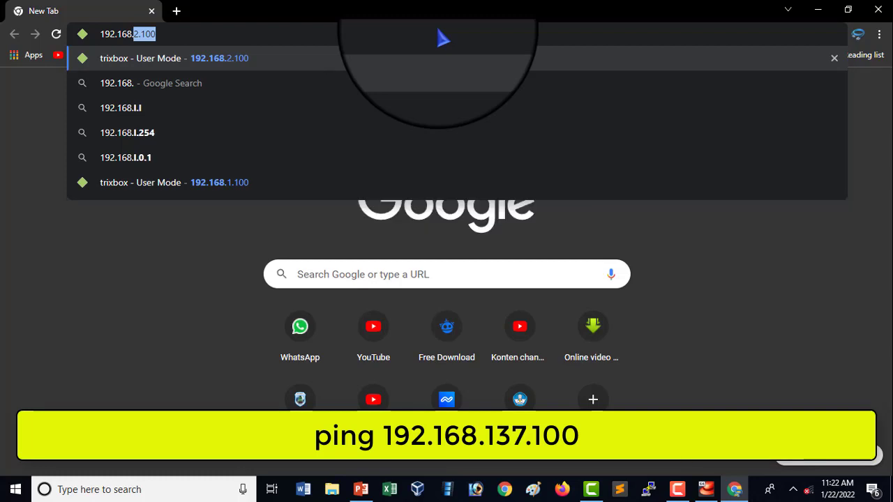
text(137)
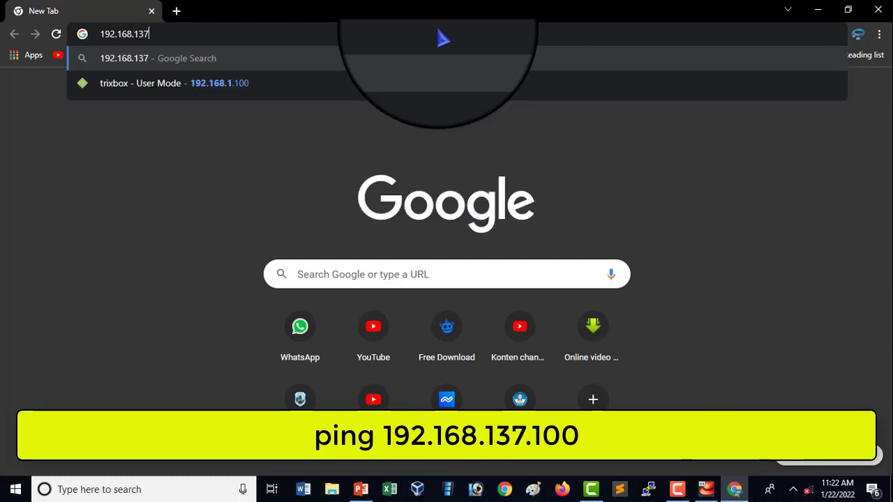
text(.100)
key(Return)
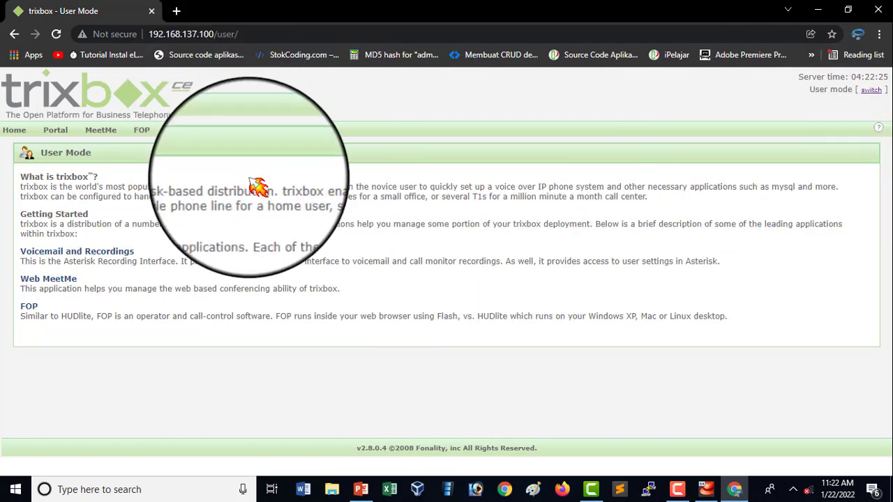
Switch trixbox from user mode to maintenance mode and sign in with the username maint and the account password
click(873, 94)
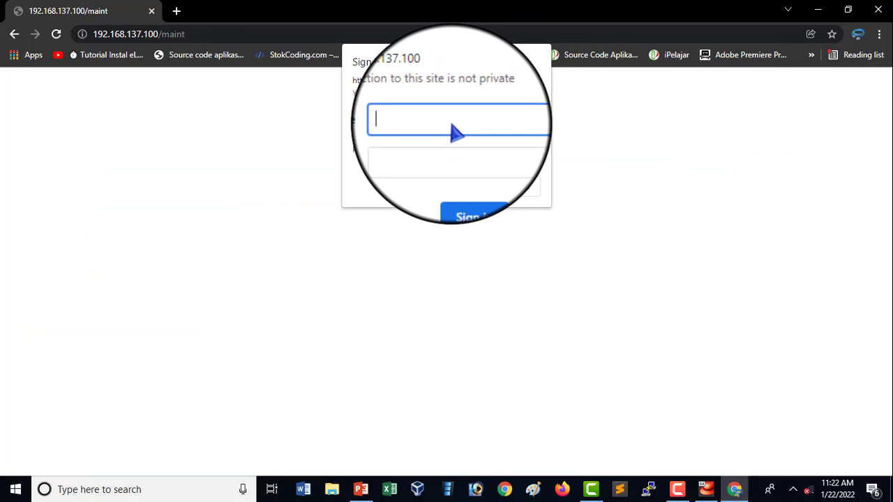
text(maint)
click(434, 148)
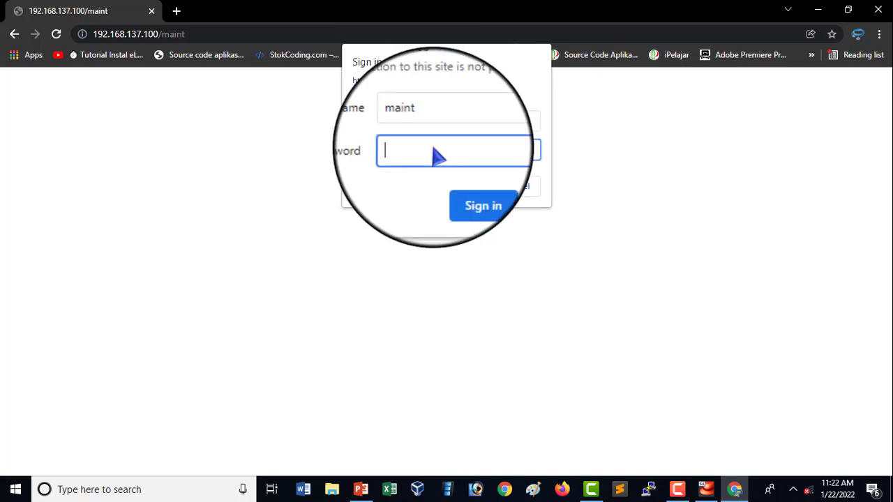
text(******)
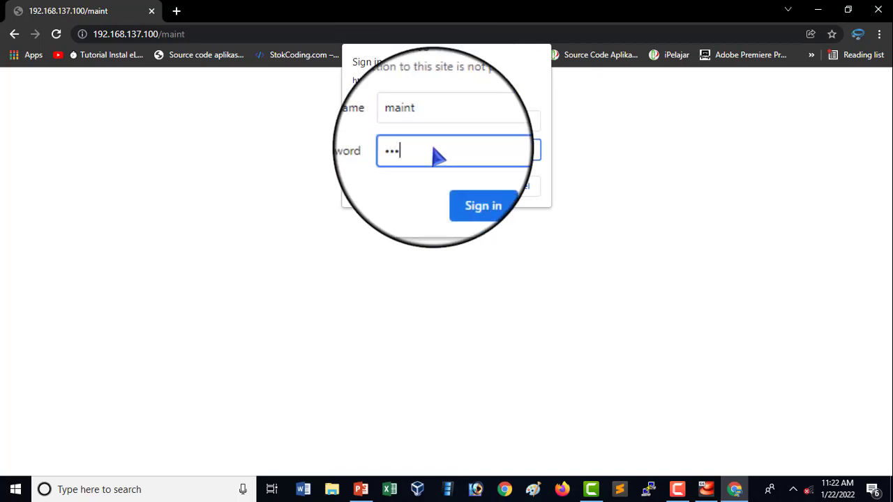
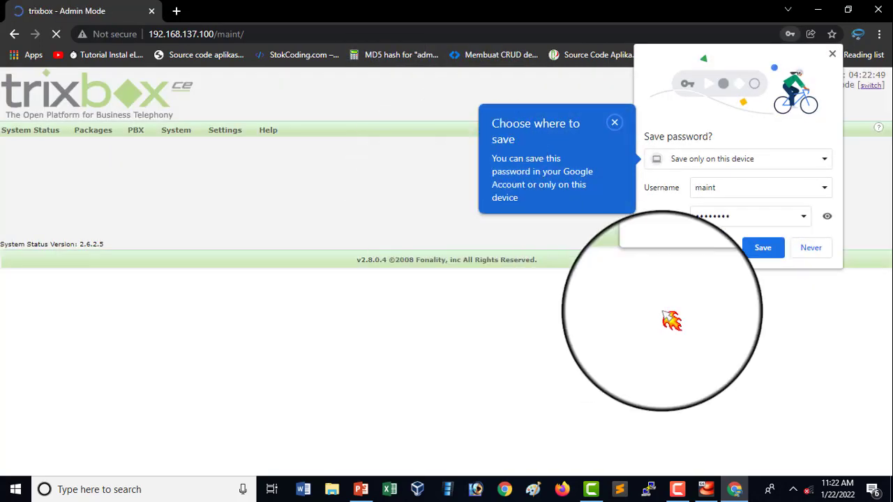
Decline saving the maintenance password in the browser and dismiss the trixbox registration form
click(799, 253)
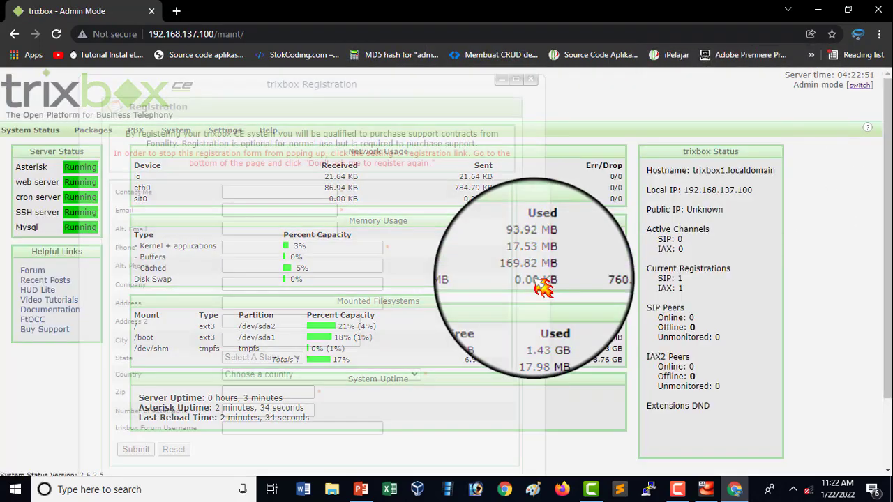
click(530, 80)
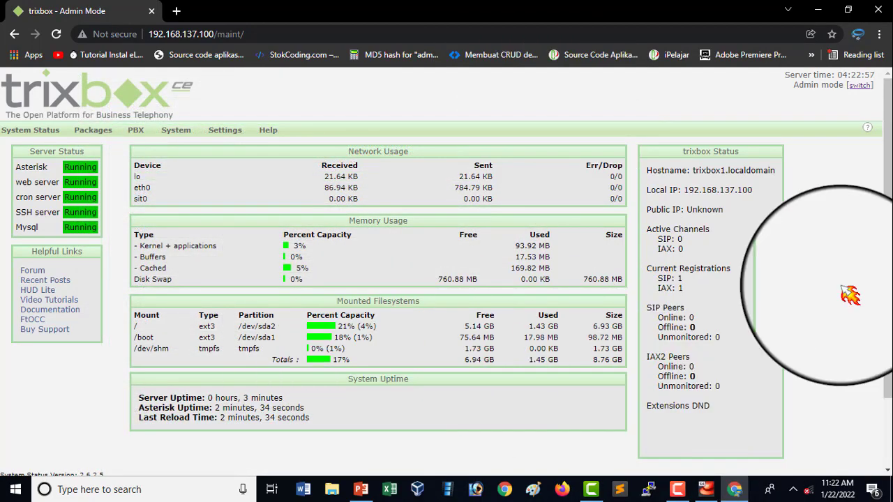
Review the System Status page, including server services, network and memory usage, mounted filesystems, uptime and trixbox status
scroll(890, 209, down, 2)
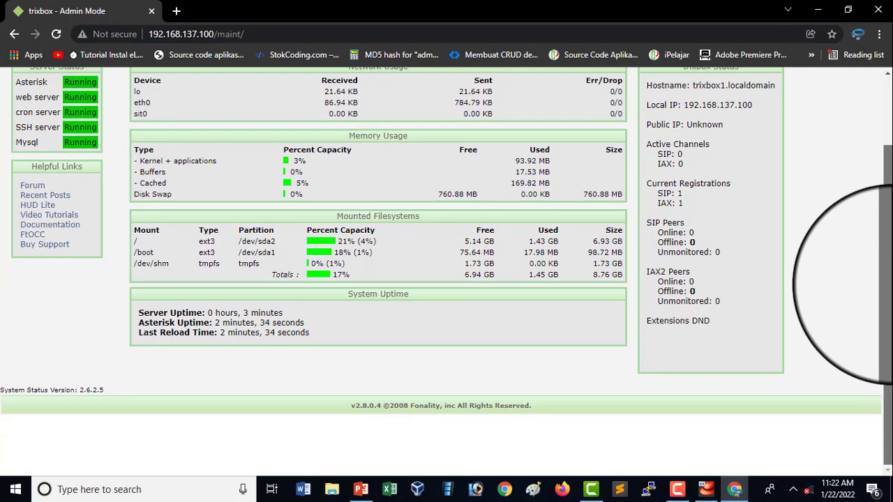
scroll(886, 181, up, 2)
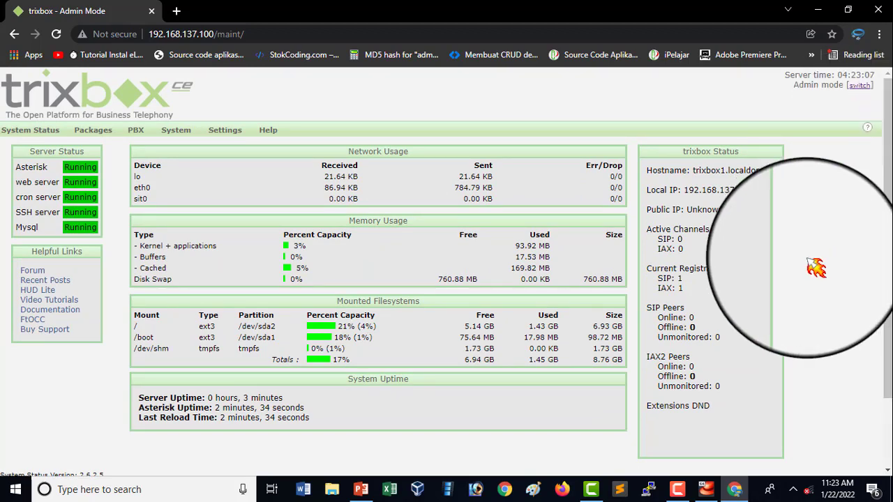
scroll(817, 267, down, 2)
scroll(816, 267, up, 2)
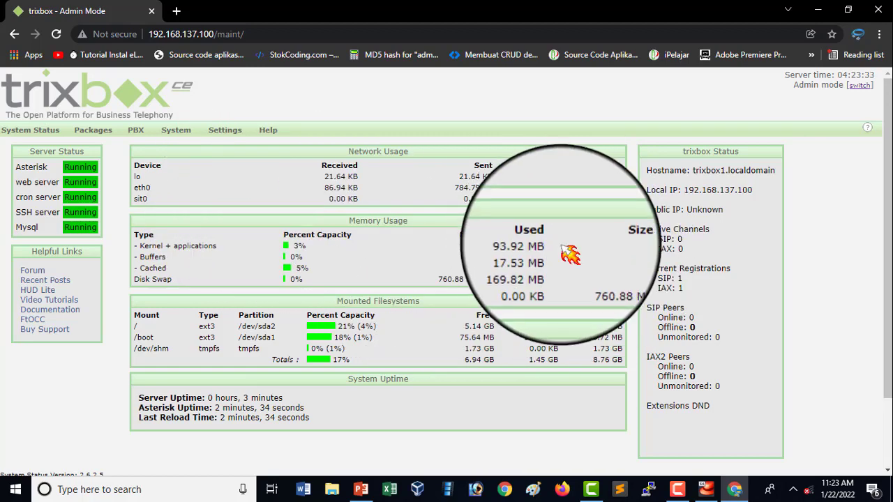
scroll(865, 300, down, 2)
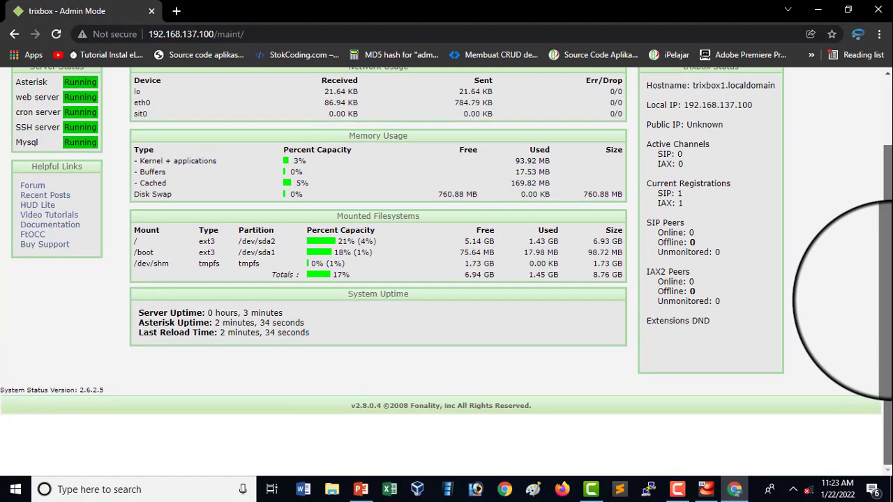
scroll(865, 300, up, 2)
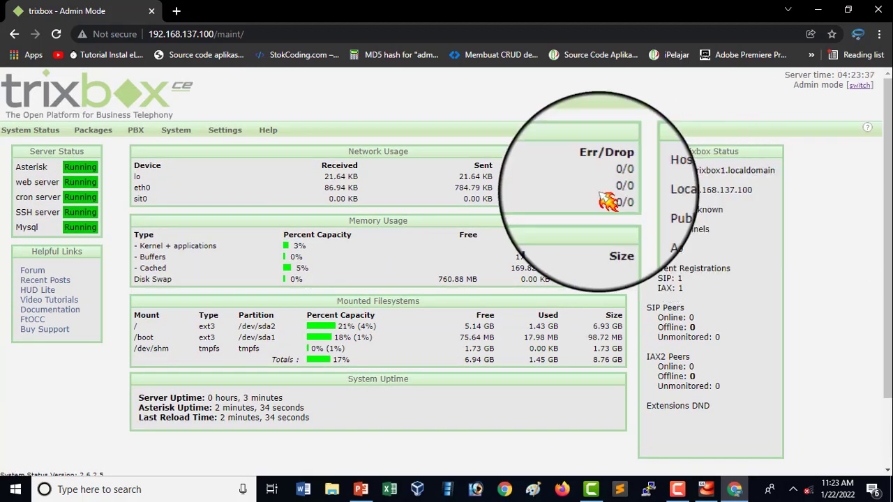